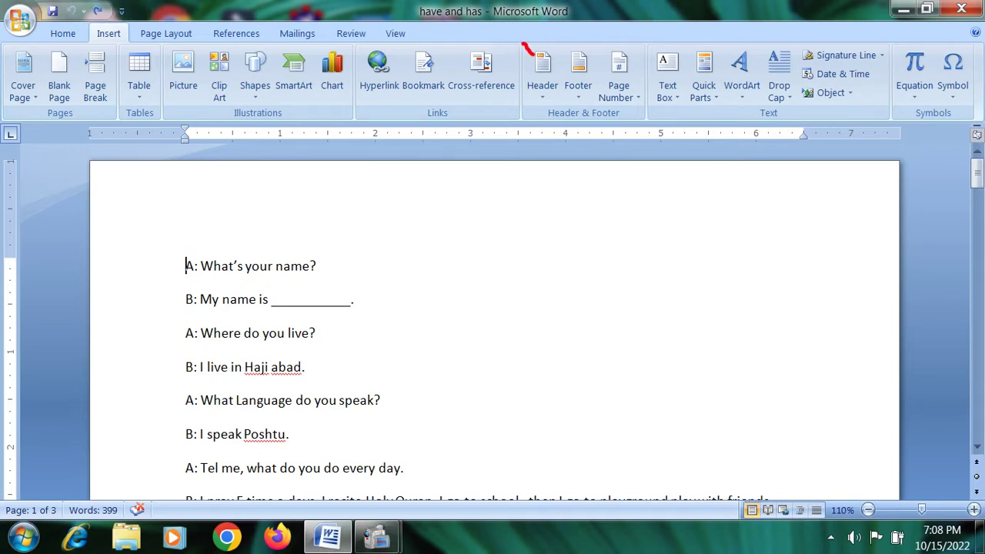
Insert the built-in Blank header from the Header gallery
left_click_drag(532, 57, 758, 57)
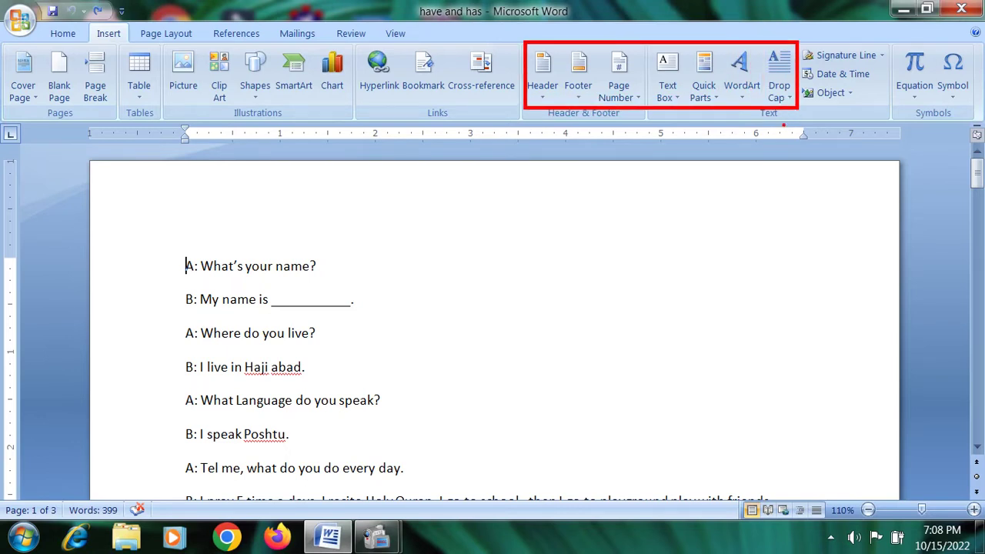
left_click(543, 98)
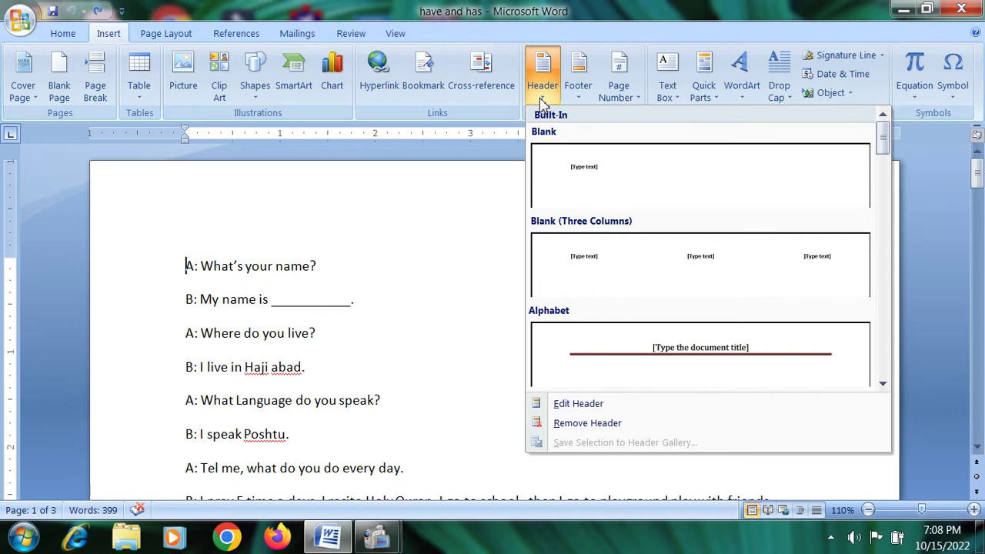
left_click(211, 275)
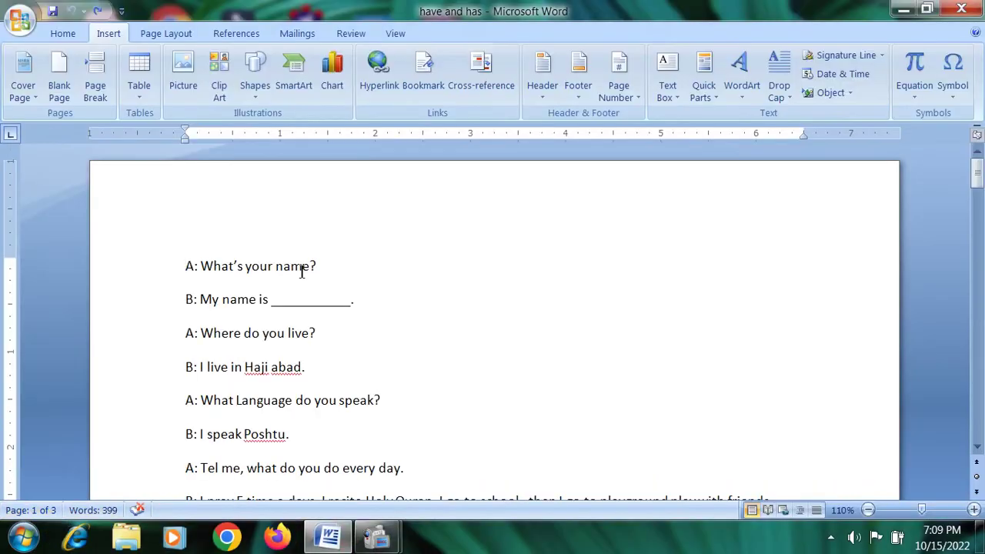
left_click(549, 100)
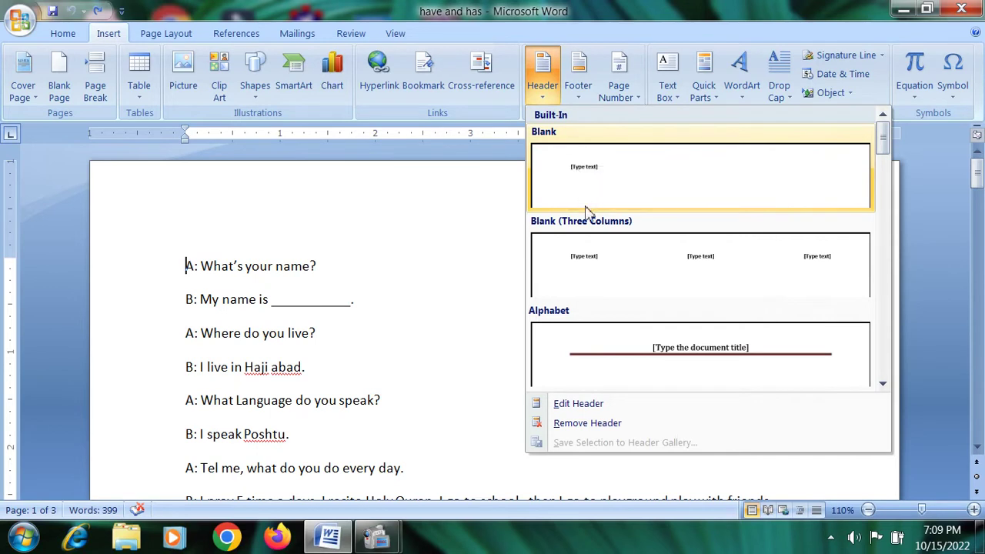
scroll(670, 357, "down", 3)
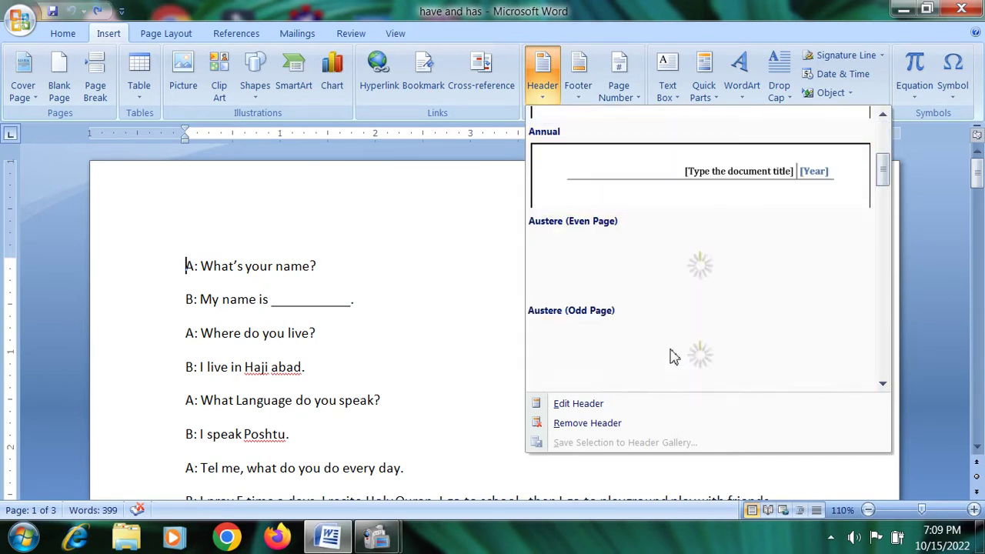
scroll(670, 356, "down", 3)
scroll(670, 356, "down", 3)
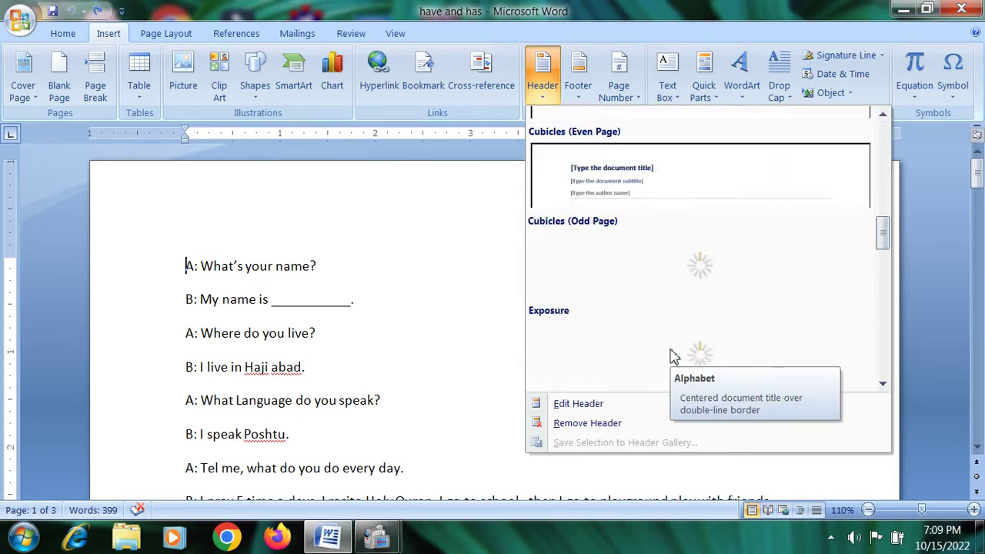
scroll(671, 356, "up", 3)
scroll(670, 357, "up", 3)
scroll(671, 356, "up", 3)
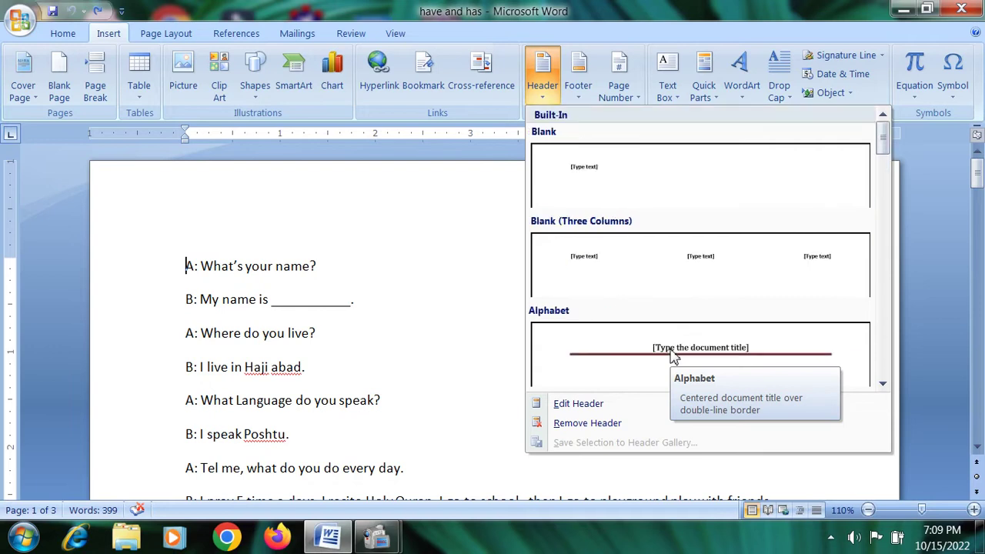
left_click(610, 183)
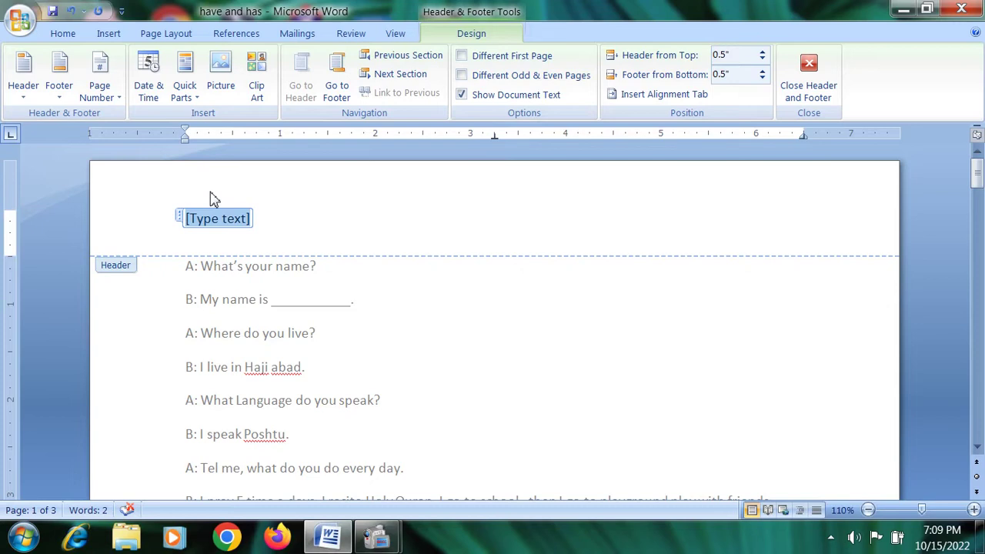
Type 'English Grammar Notes' in the header, correcting the misspelling 'Grammer' to 'Grammar'
type("E")
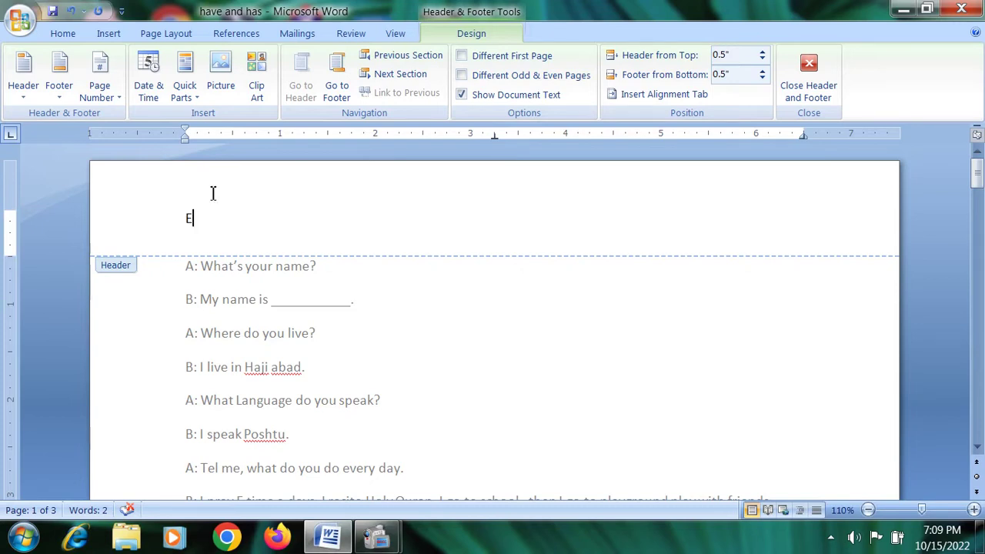
type("nglish")
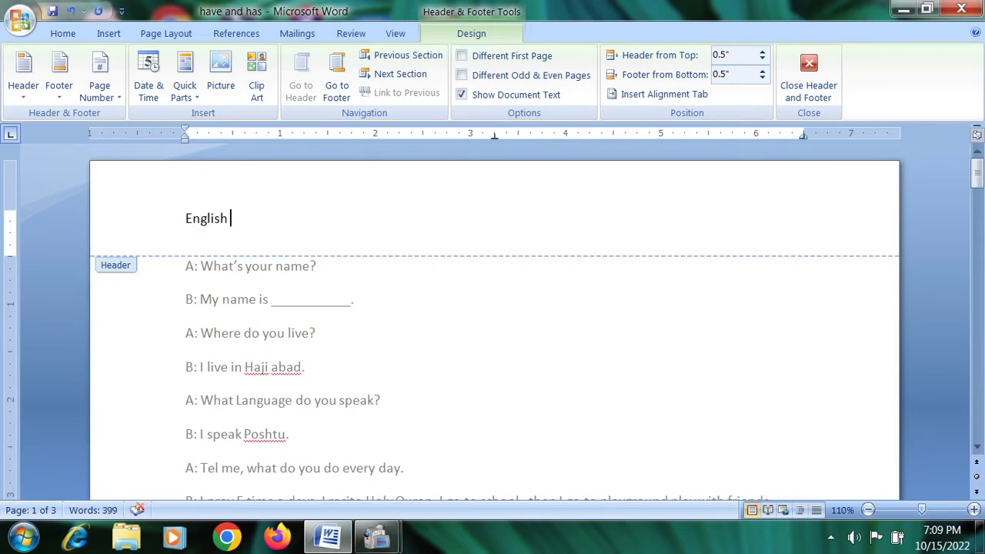
type(" Gra")
type("mmer")
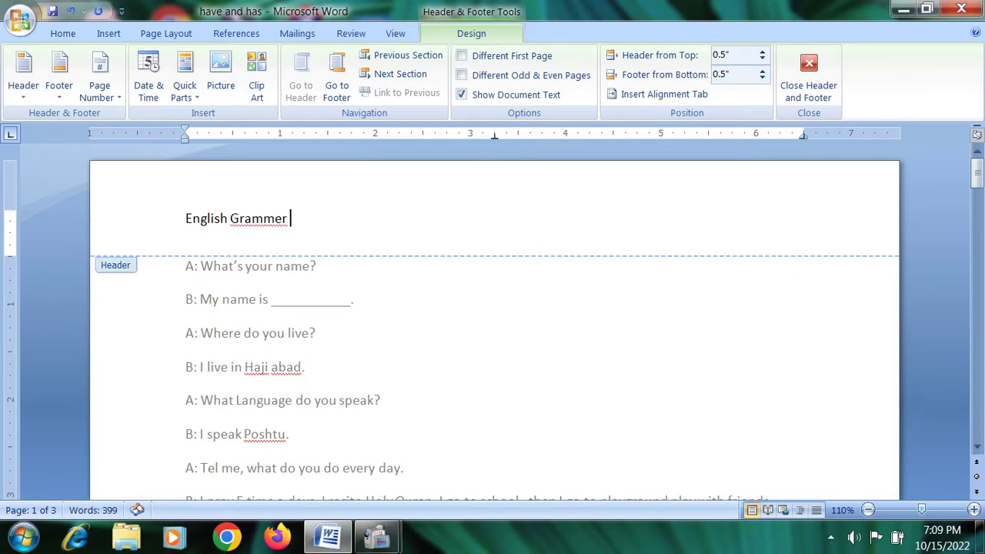
type(" Notes")
right_click(256, 222)
left_click(248, 220)
right_click(260, 220)
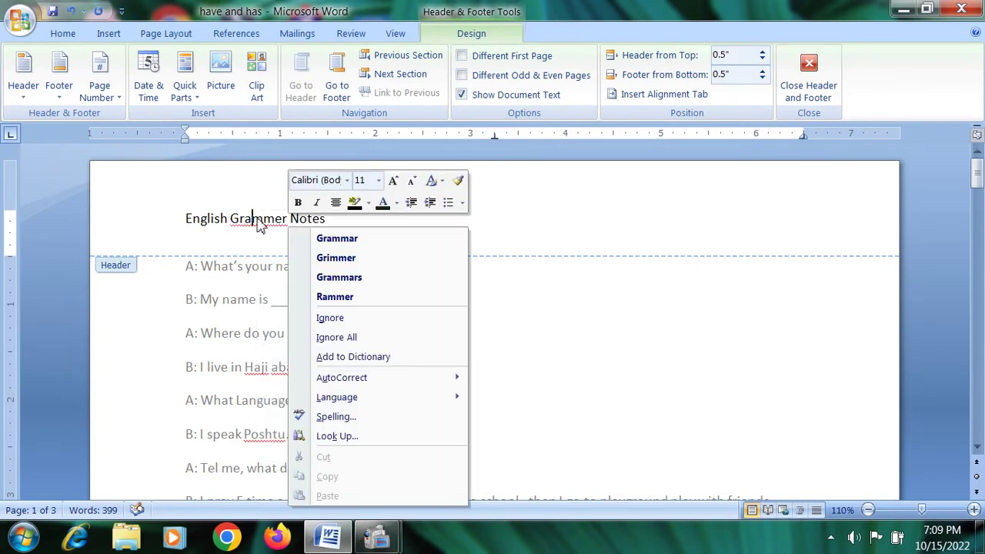
left_click(319, 239)
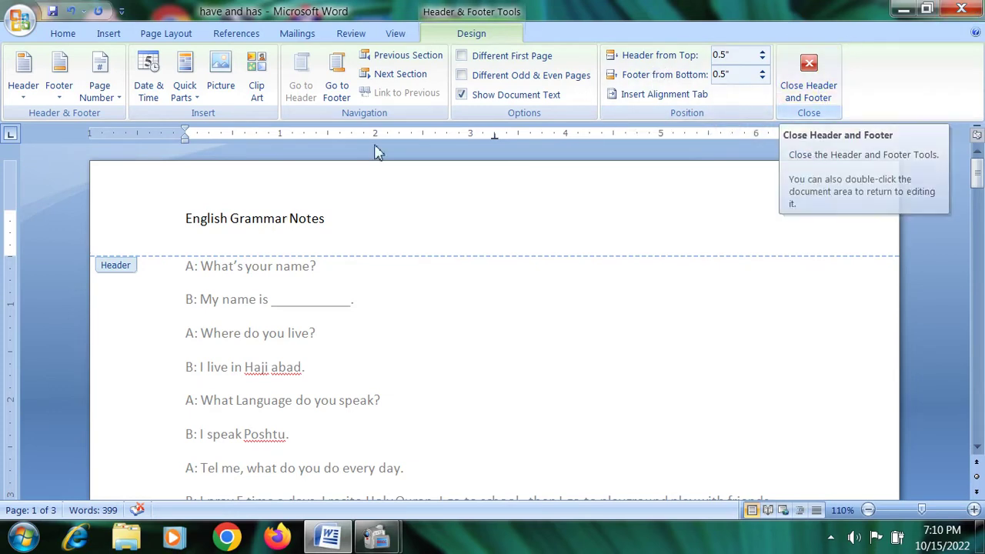
Close header editing and return to the document body
left_click(283, 218)
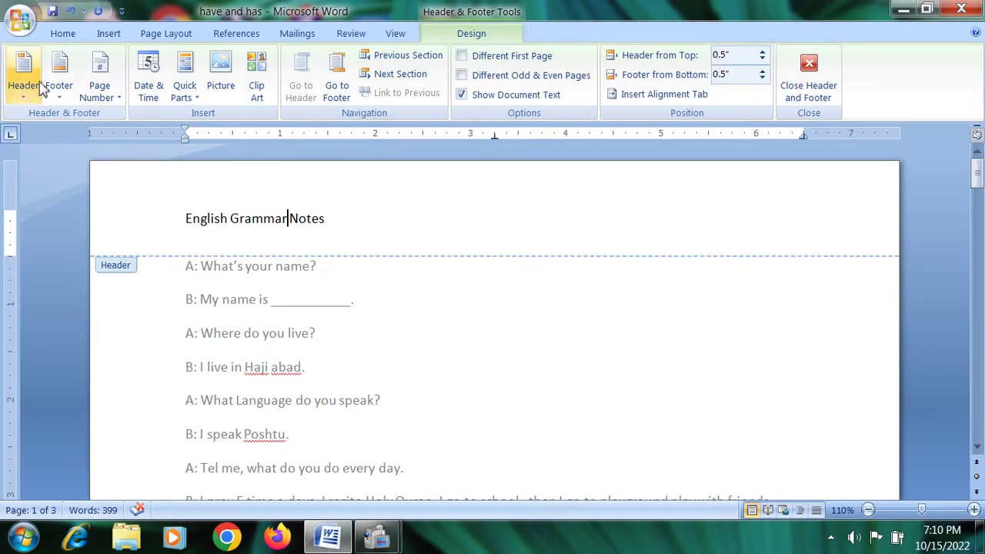
left_click(65, 80)
left_click(65, 80)
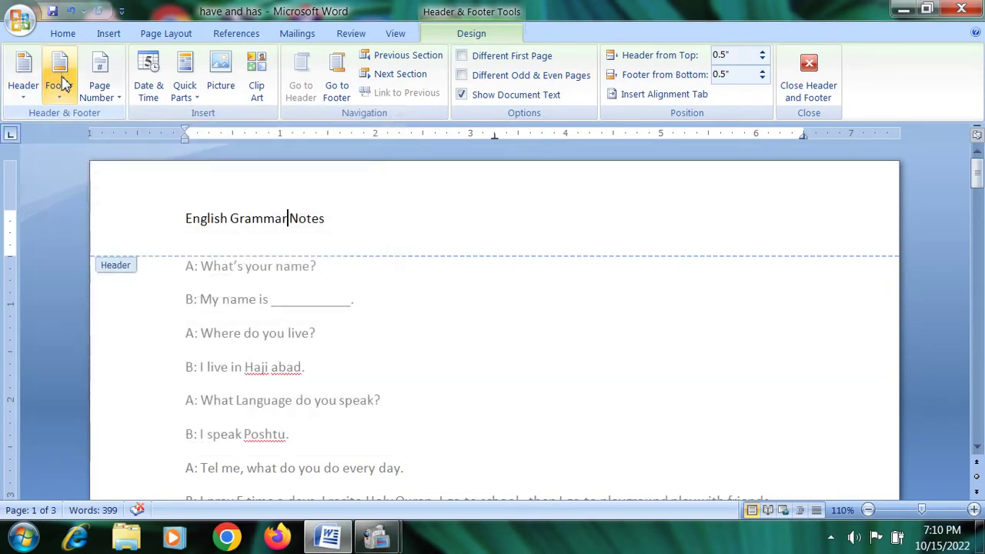
left_click(785, 95)
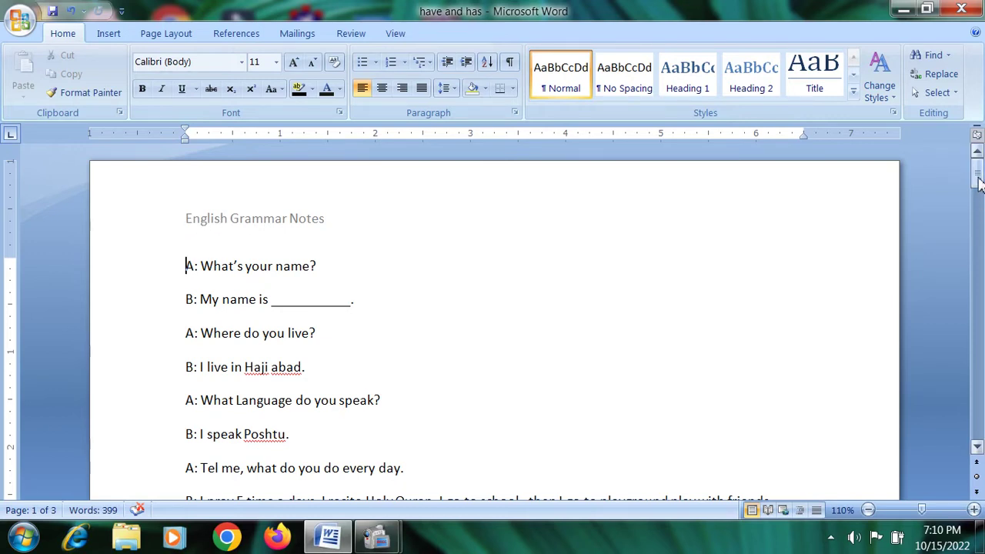
Scroll through the pages to confirm 'English Grammar Notes' heads each one, then show the Insert tab
left_click_drag(979, 181, 979, 265)
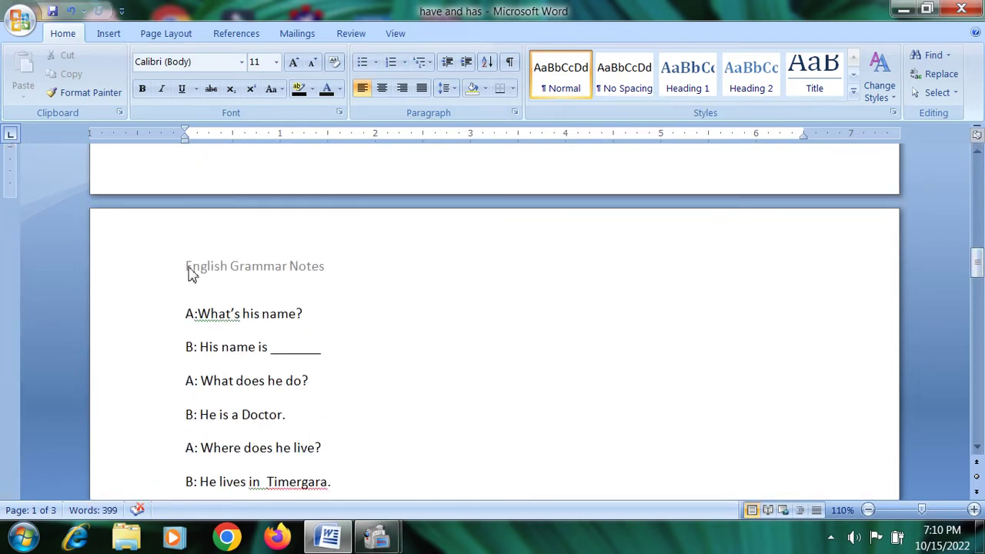
left_click(186, 312)
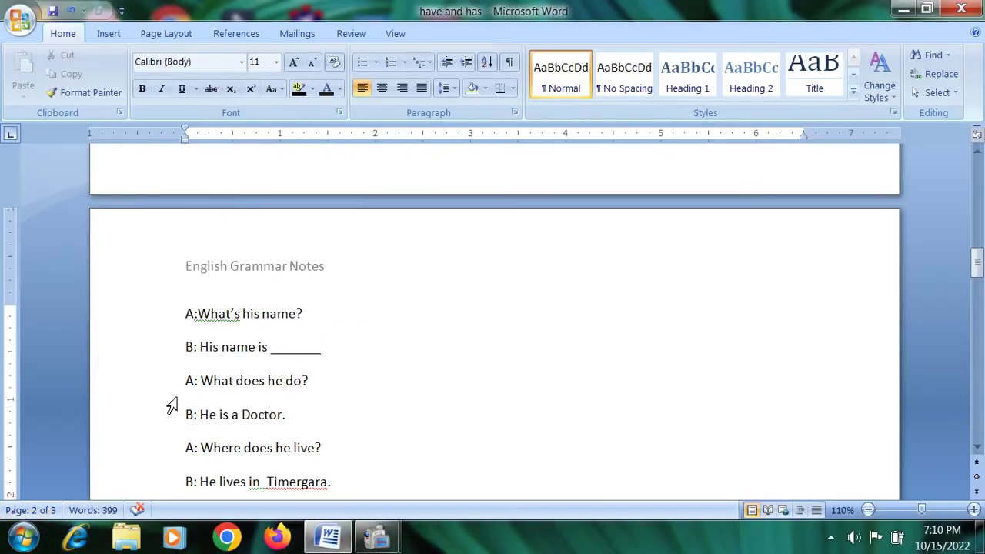
scroll(170, 406, "down", 5)
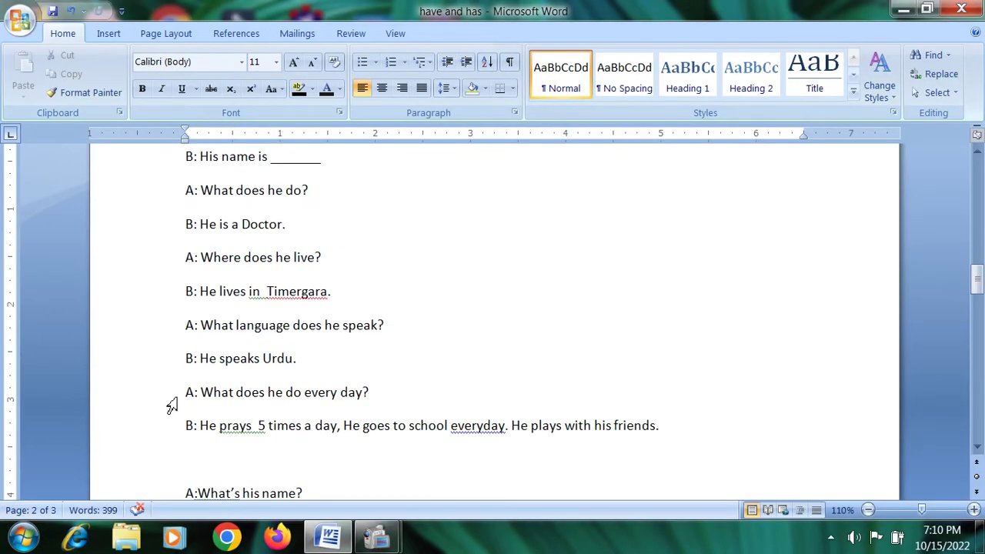
scroll(171, 405, "down", 5)
scroll(171, 406, "down", 6)
scroll(170, 406, "down", 6)
scroll(171, 406, "down", 4)
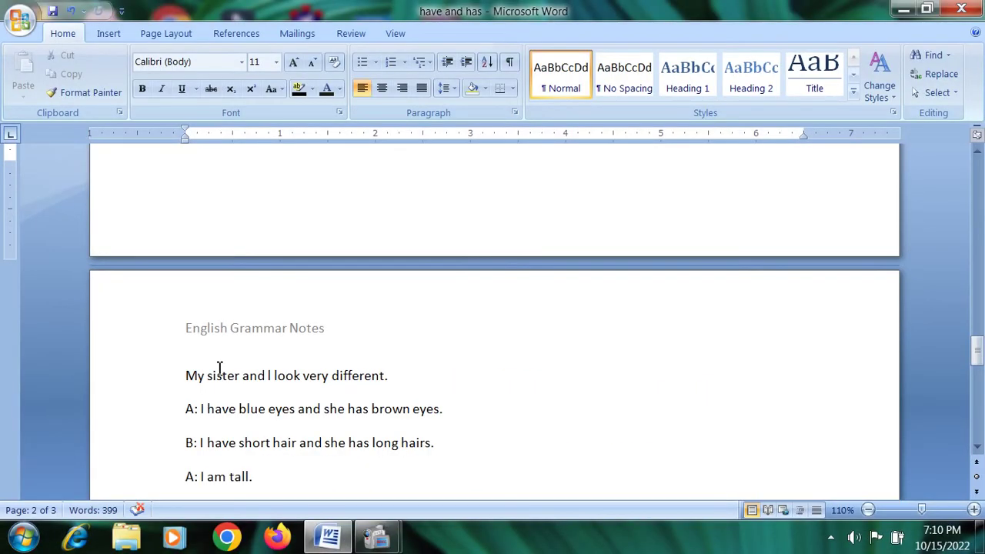
scroll(219, 368, "up", 4)
scroll(219, 368, "up", 2)
scroll(219, 368, "up", 8)
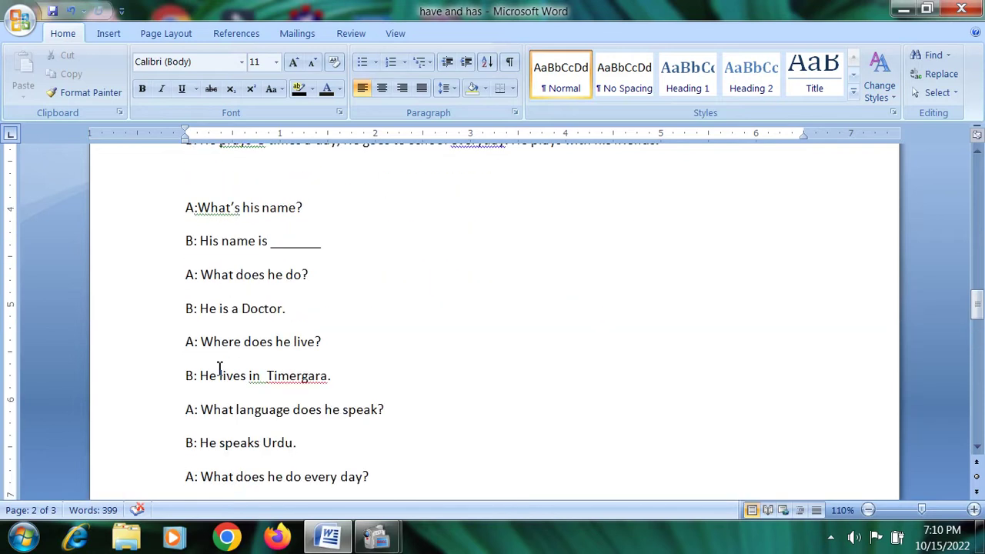
scroll(219, 368, "down", 3)
scroll(219, 368, "up", 3)
scroll(219, 368, "up", 5)
scroll(219, 368, "up", 5)
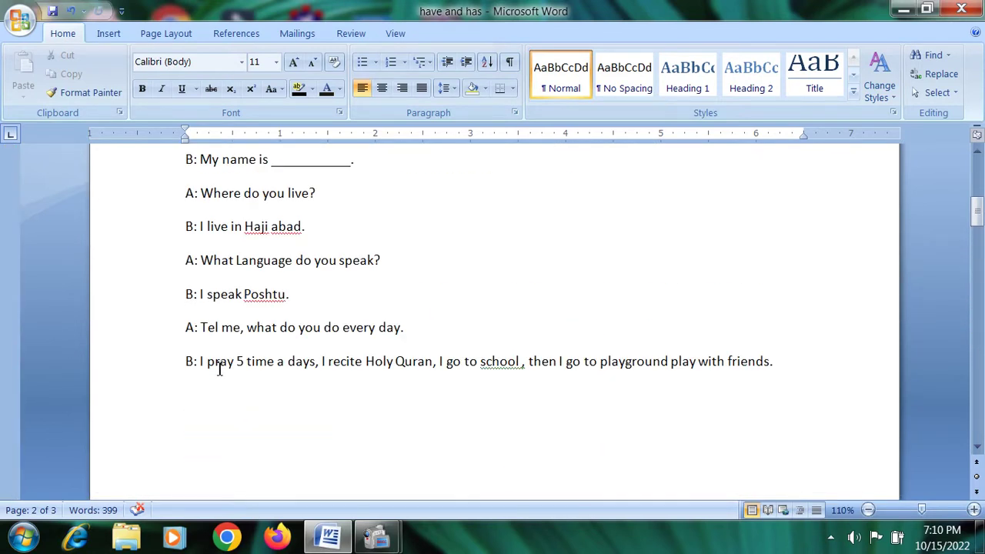
scroll(219, 369, "up", 4)
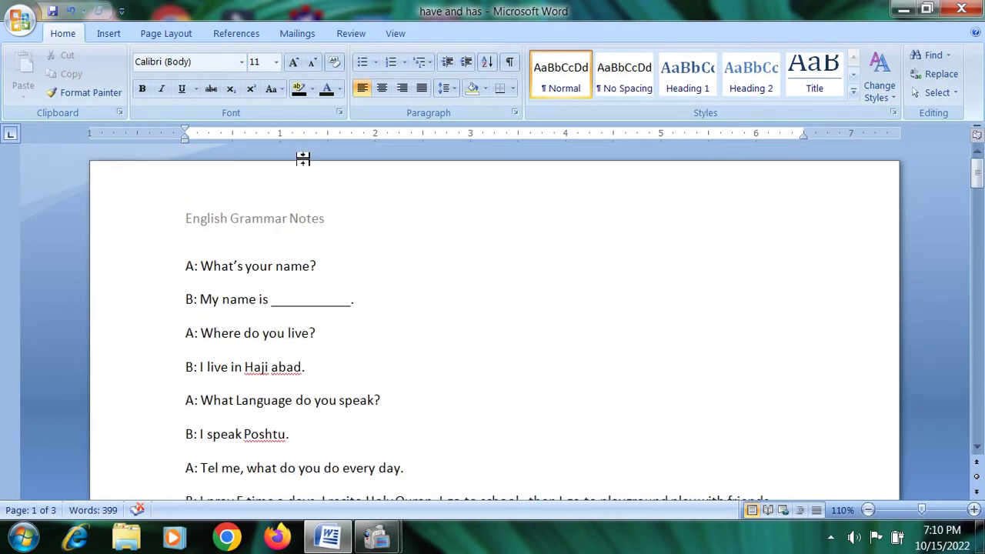
left_click(116, 37)
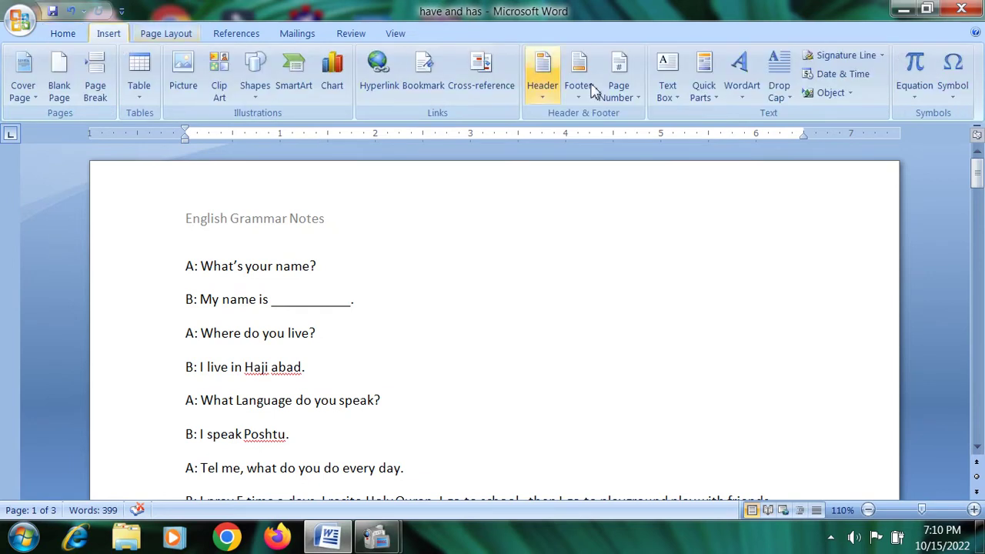
Add a Blank footer reading 'Written by' followed by the author's name
left_click(585, 98)
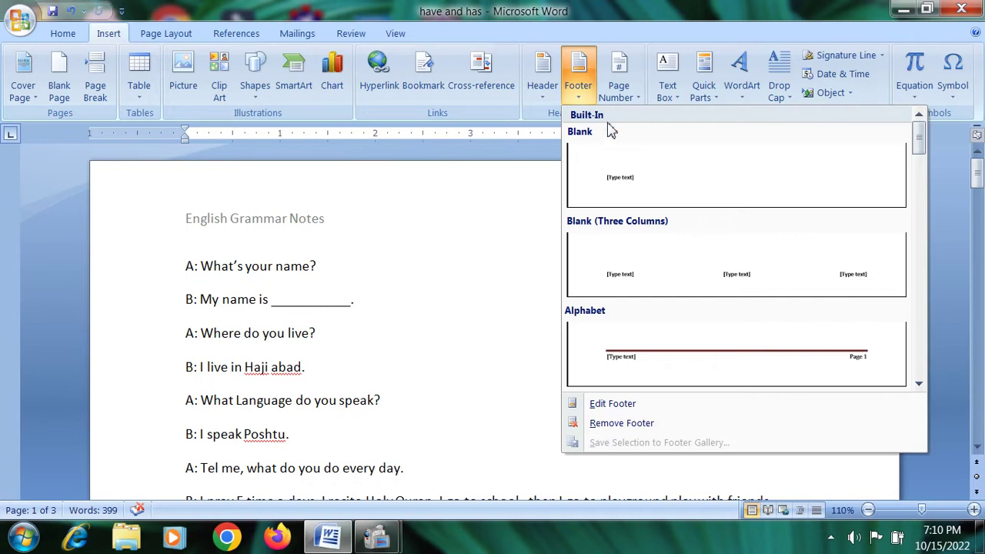
left_click(629, 185)
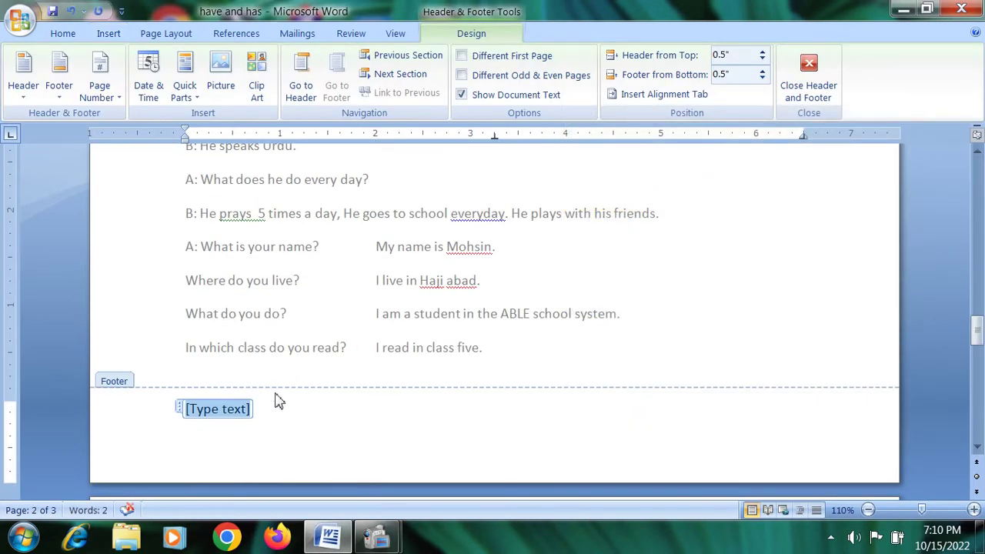
type("Written by")
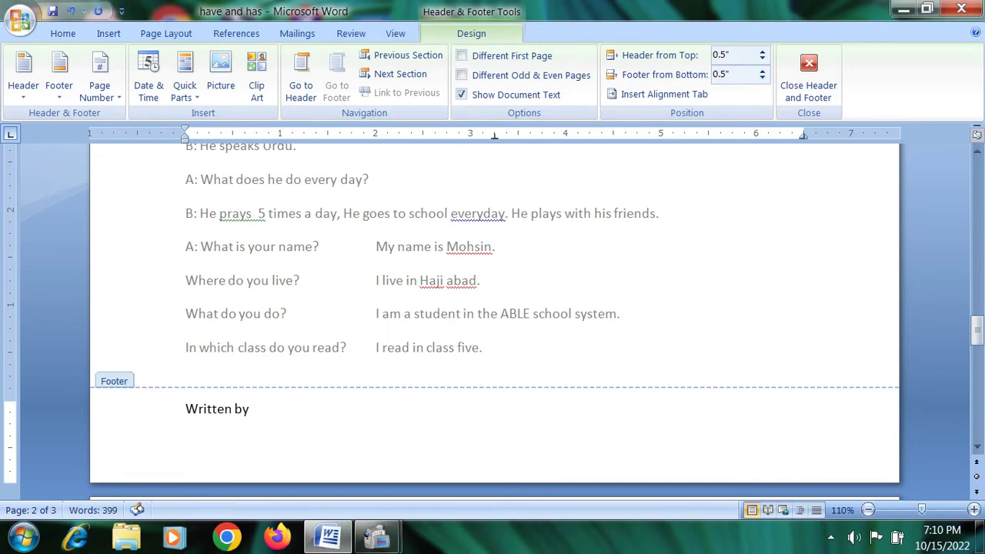
type(" Azi")
type("z")
left_click(803, 92)
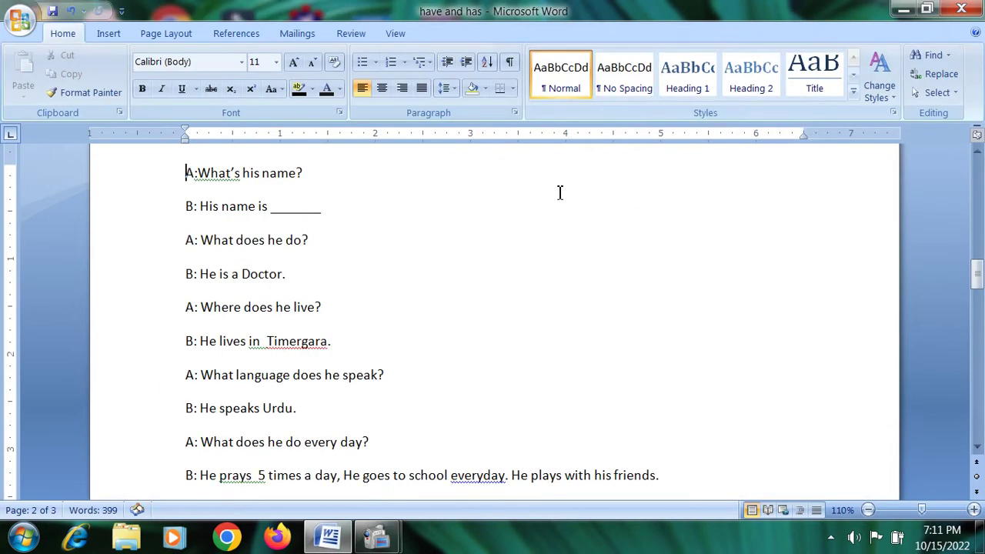
scroll(351, 303, "up", 3)
scroll(350, 302, "down", 4)
scroll(350, 303, "down", 4)
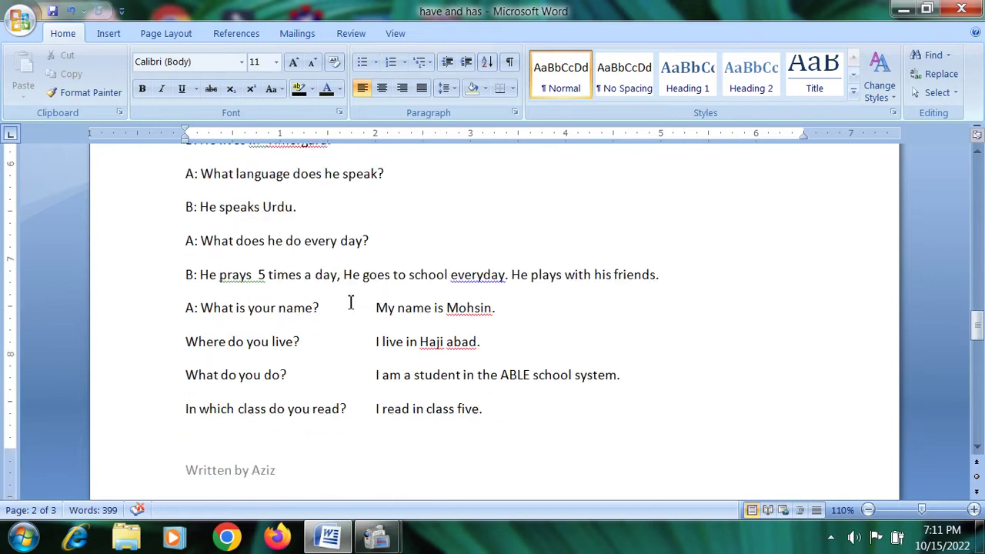
scroll(350, 302, "down", 1)
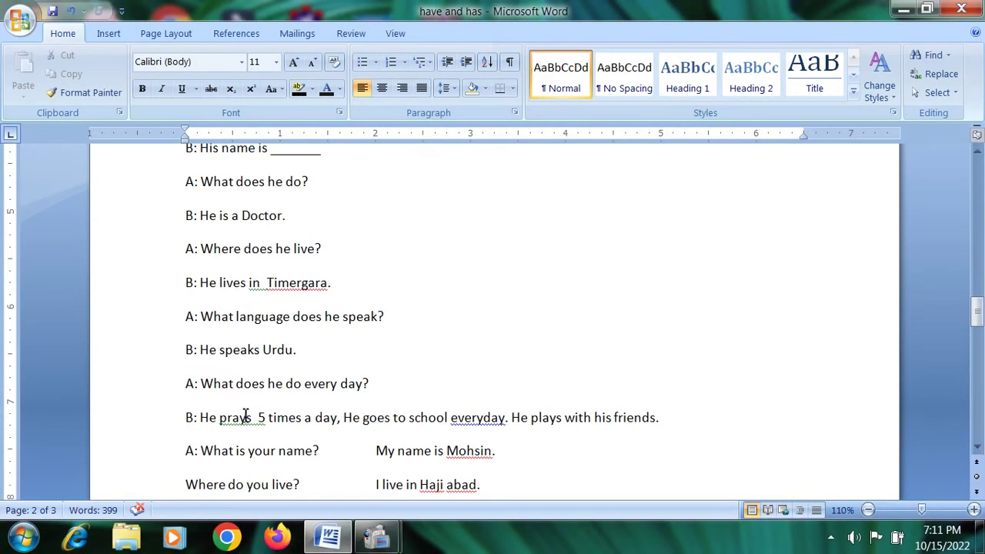
scroll(242, 411, "up", 3)
scroll(241, 411, "up", 5)
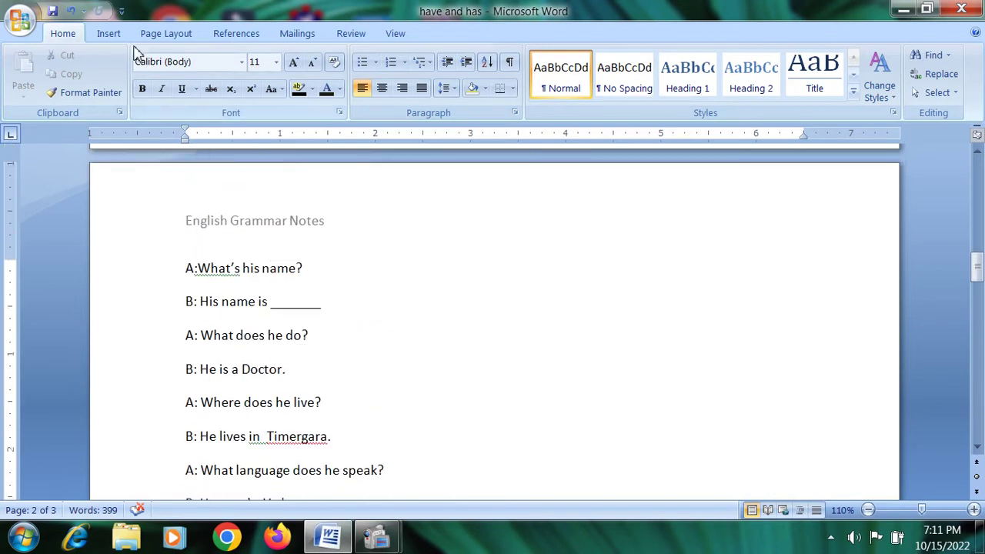
Insert a centred Plain Number 2 page number at the top of the page
left_click(109, 33)
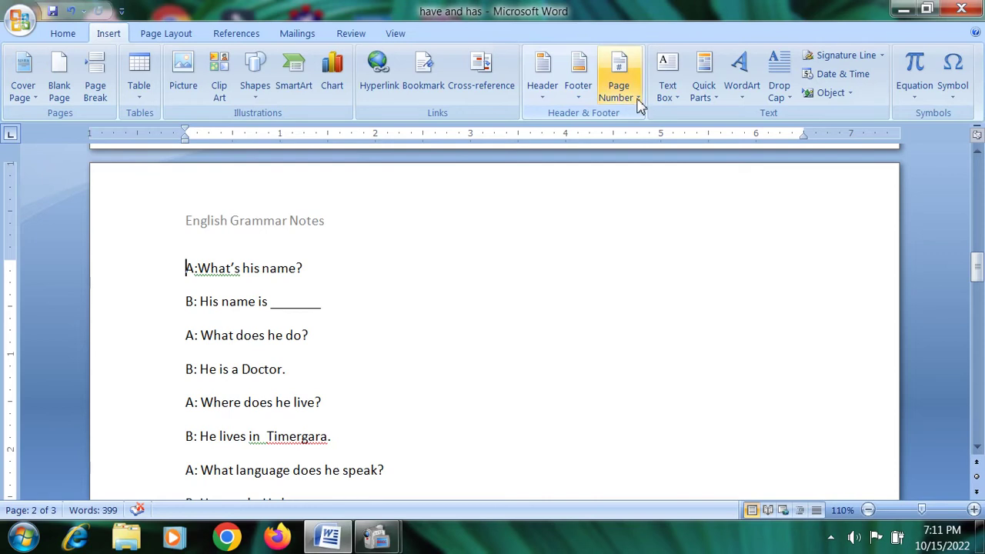
left_click(637, 98)
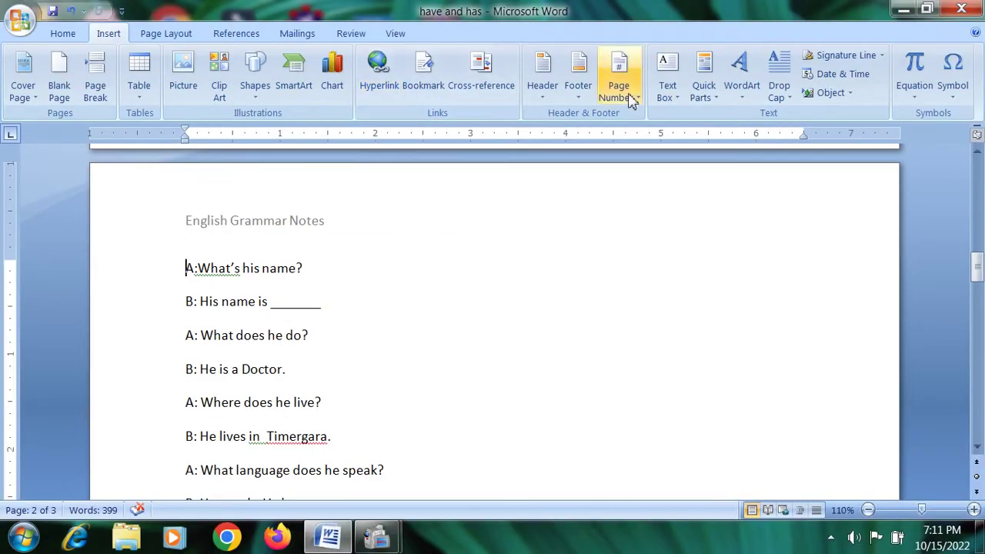
left_click(578, 94)
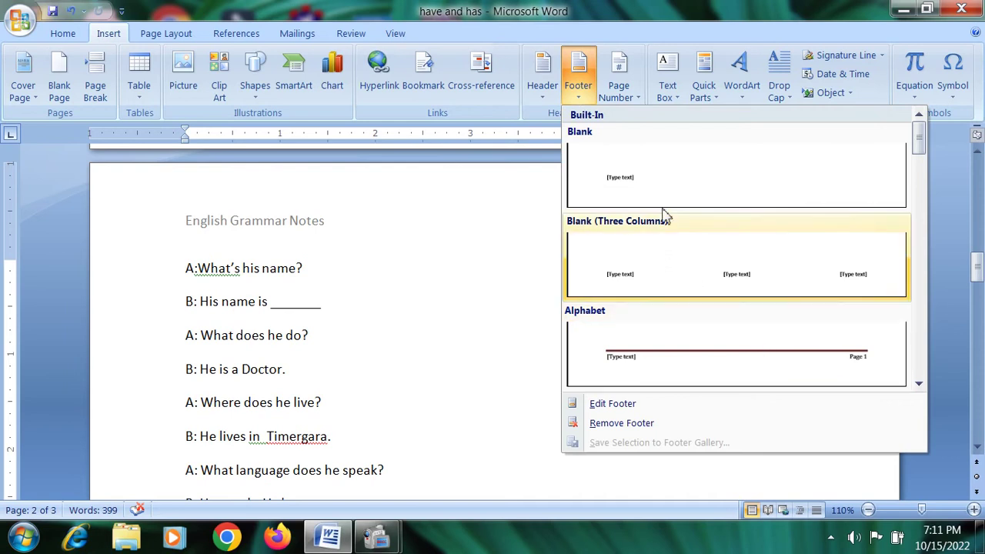
left_click(623, 93)
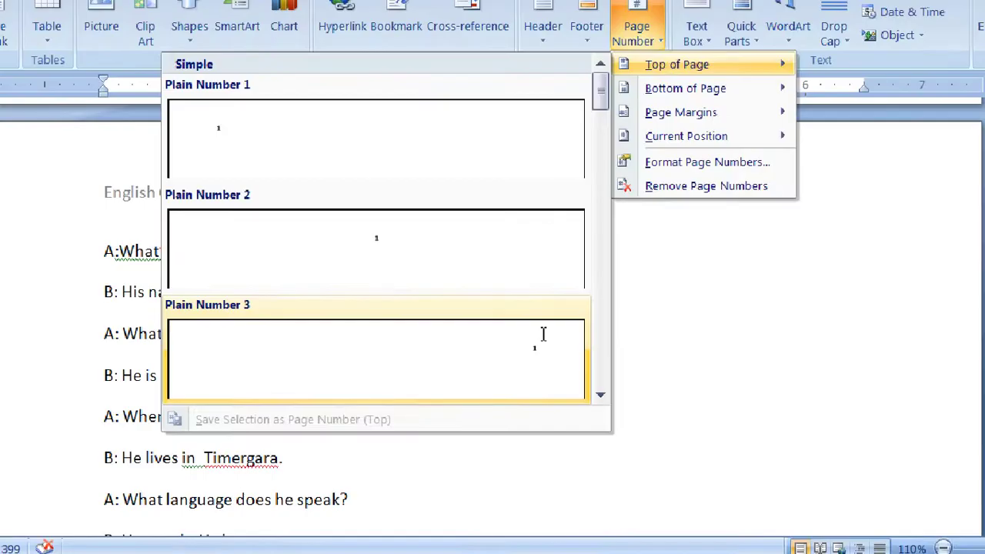
left_click(583, 132)
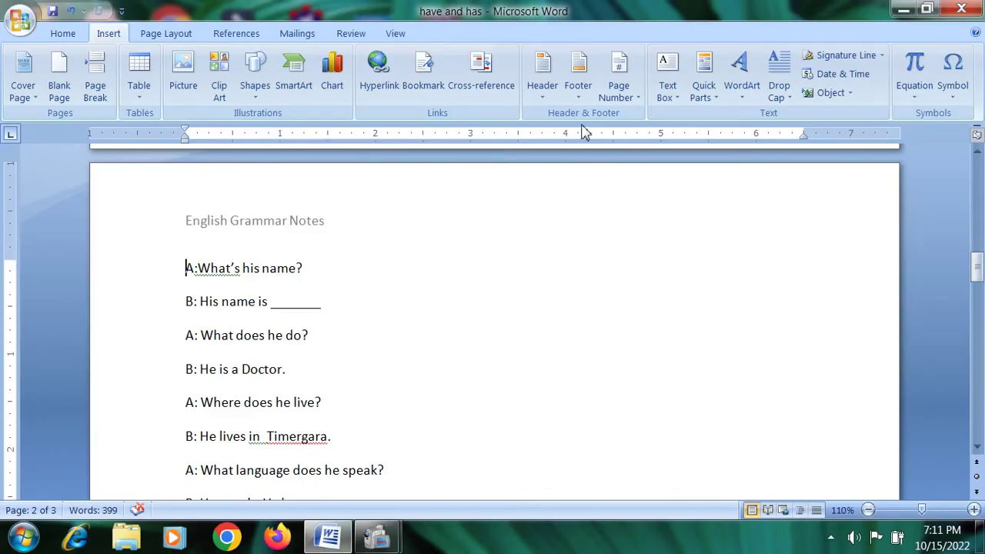
left_click(638, 100)
mouse_move(652, 117)
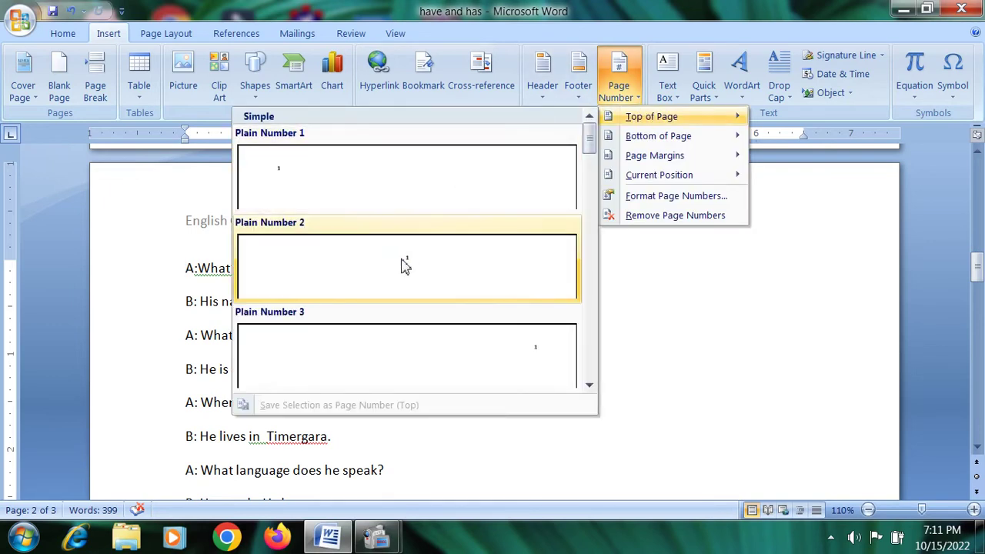
left_click(403, 263)
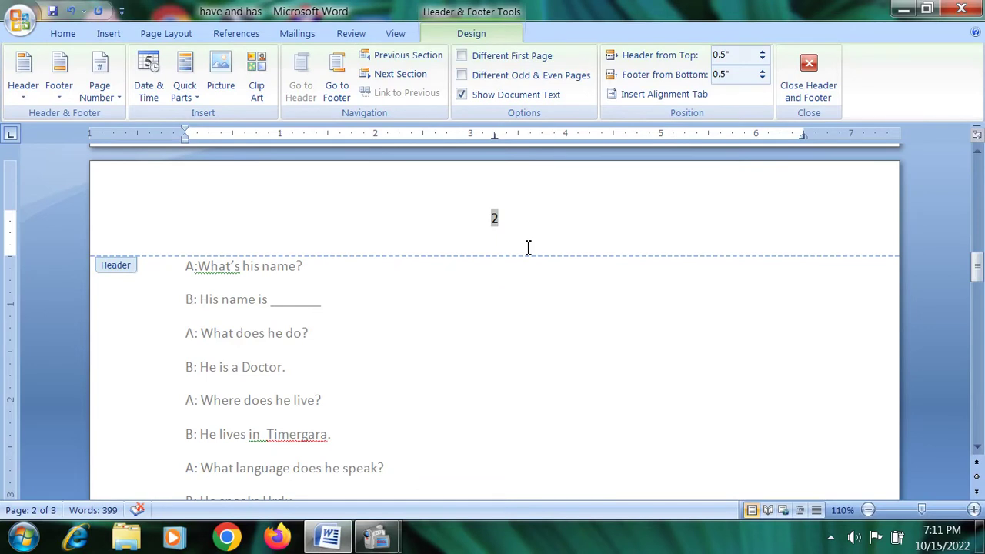
Label the page number 'Page No:' so it reads like 'Page No: 2'
type("Page:")
key("BackSpace")
key("BackSpace")
type("No:")
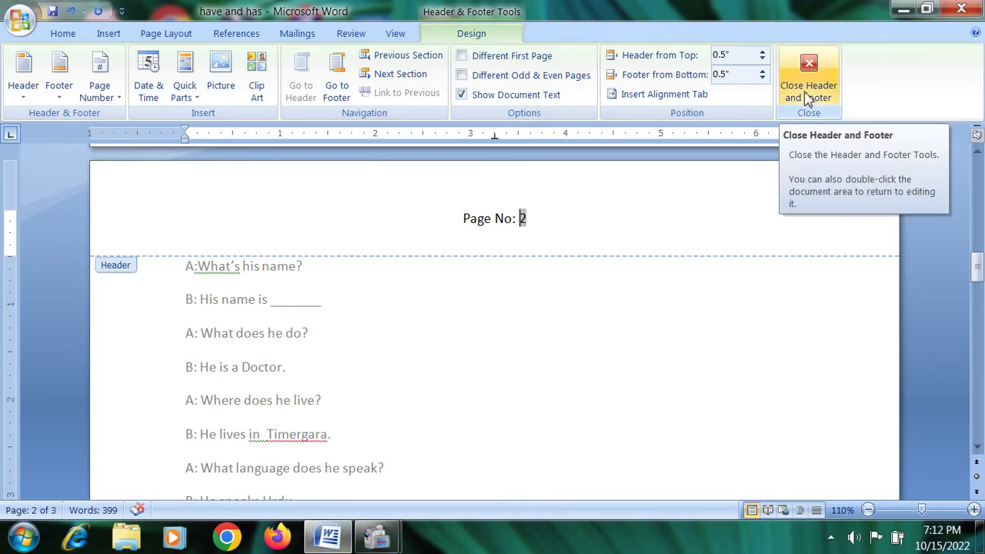
Close the header and put the cursor on the empty last line of page 3
left_click(808, 99)
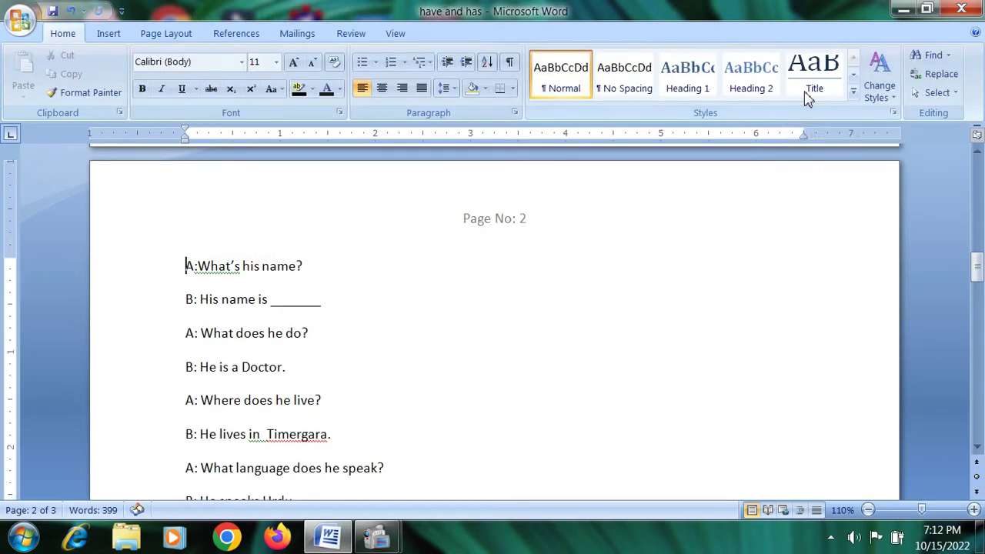
left_click_drag(973, 281, 975, 355)
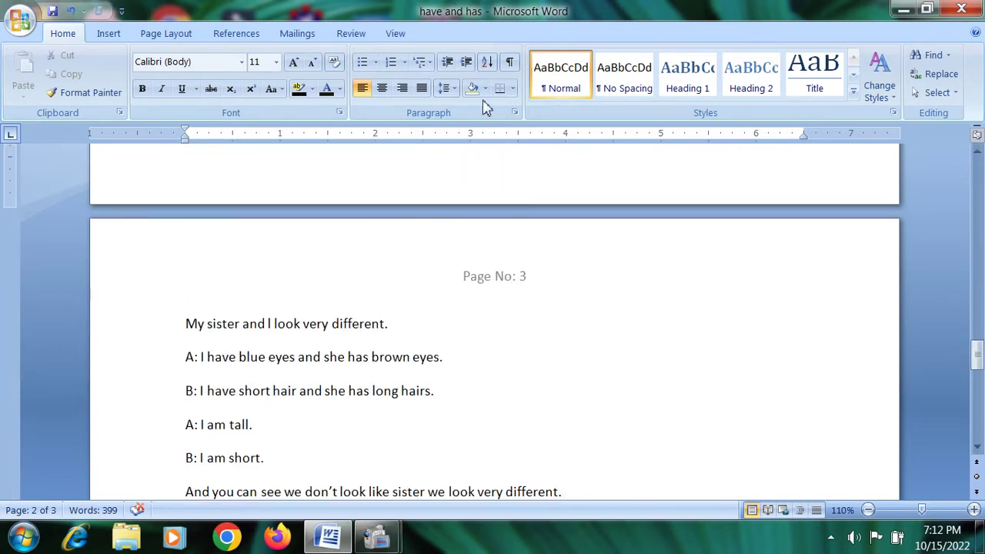
left_click(110, 35)
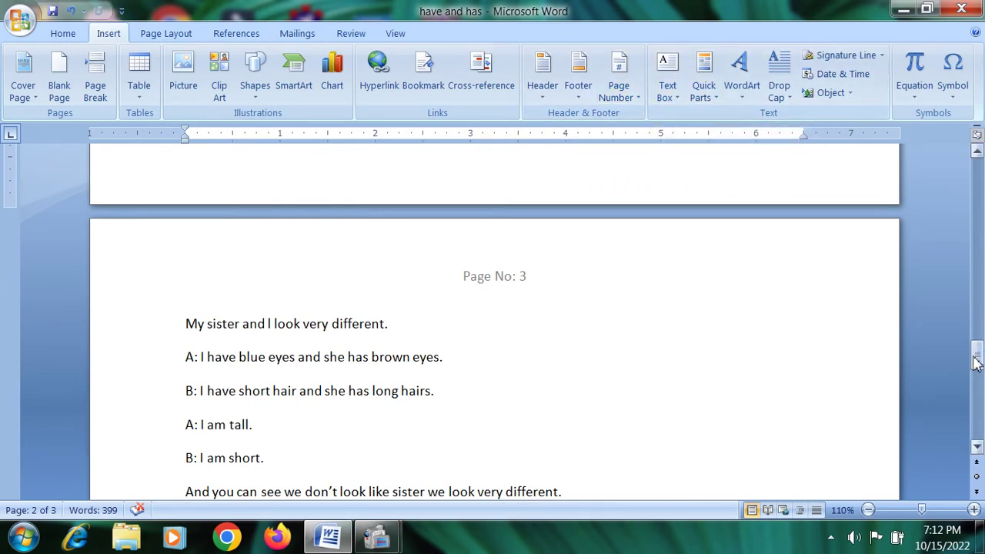
mouse_move(976, 358)
left_mouse_down()
mouse_move(976, 405)
mouse_move(976, 394)
left_mouse_up()
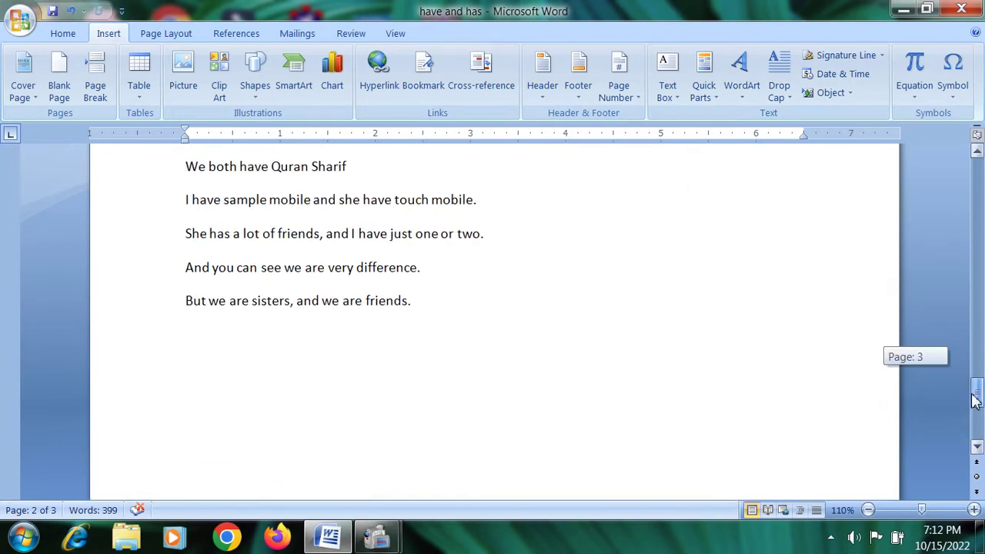
left_click(562, 395)
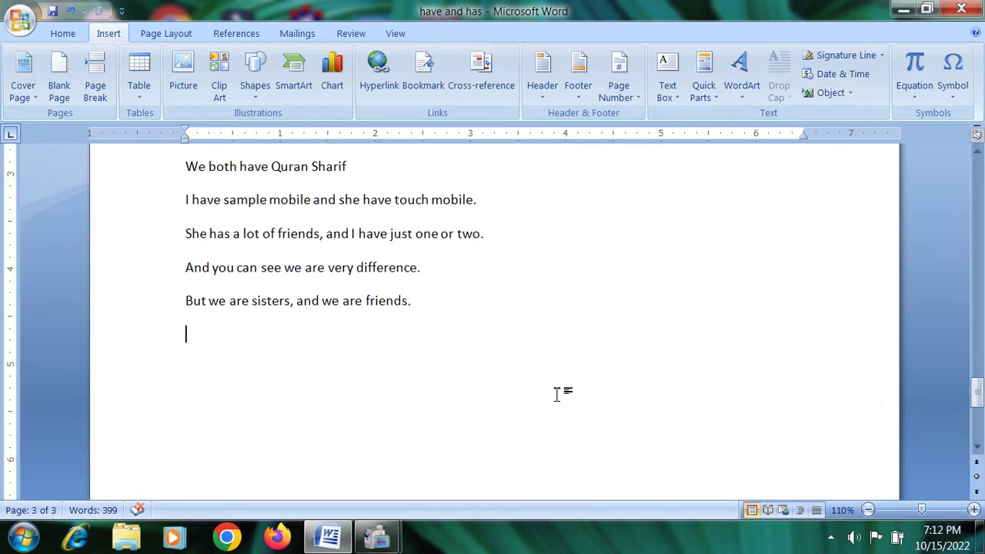
Insert a Sticky Quote text box reading 'This column is written by' plus the author's name
left_click(680, 105)
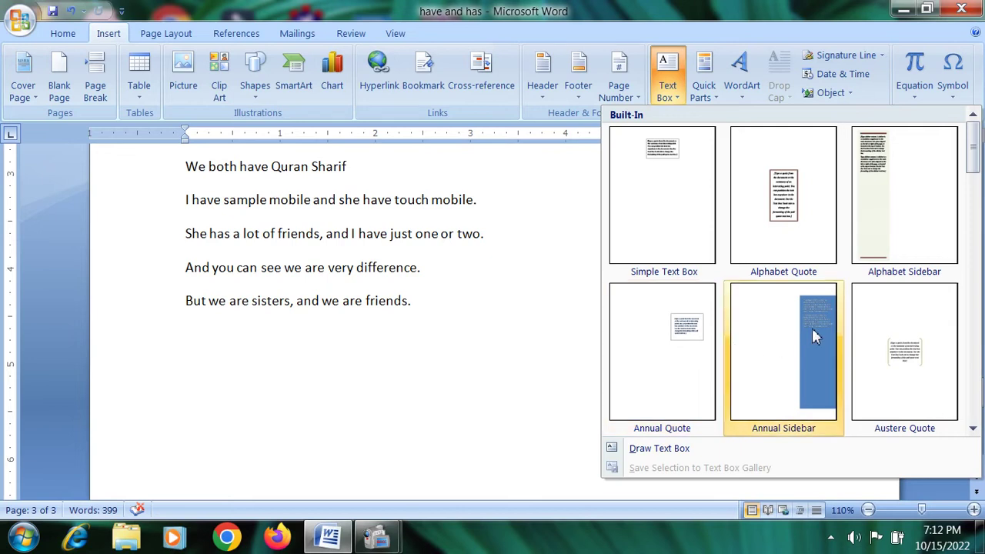
left_click(976, 264)
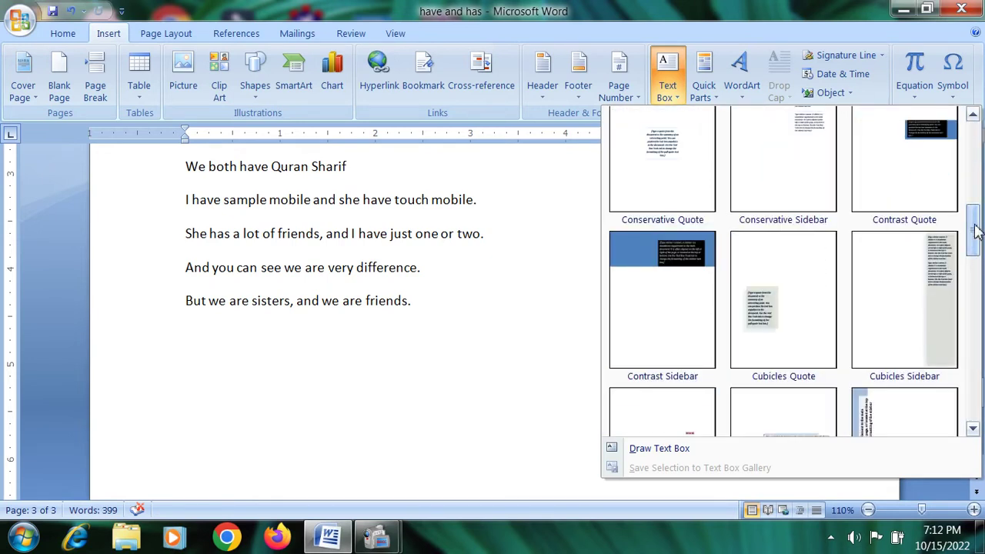
mouse_move(976, 262)
left_mouse_down()
mouse_move(947, 388)
mouse_move(948, 377)
left_mouse_up()
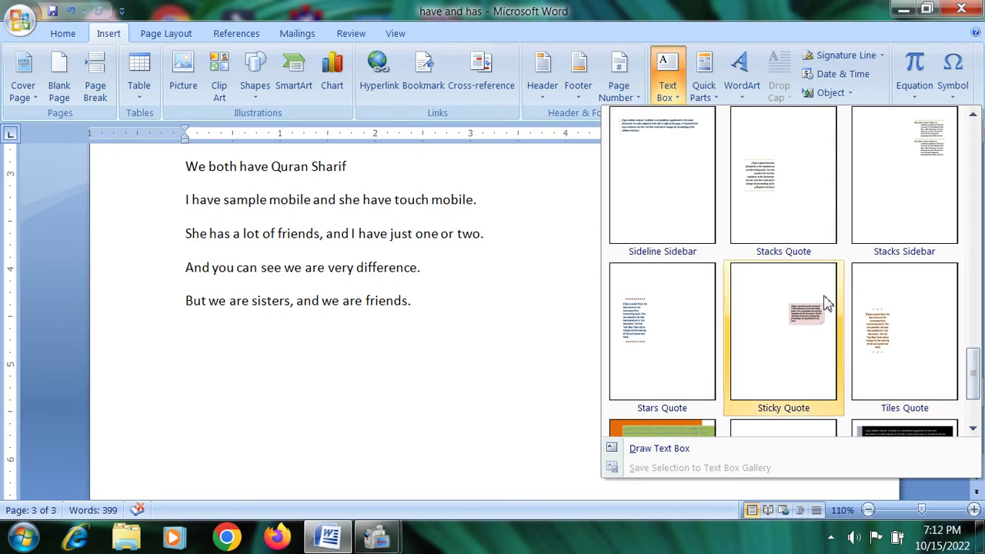
left_click(820, 304)
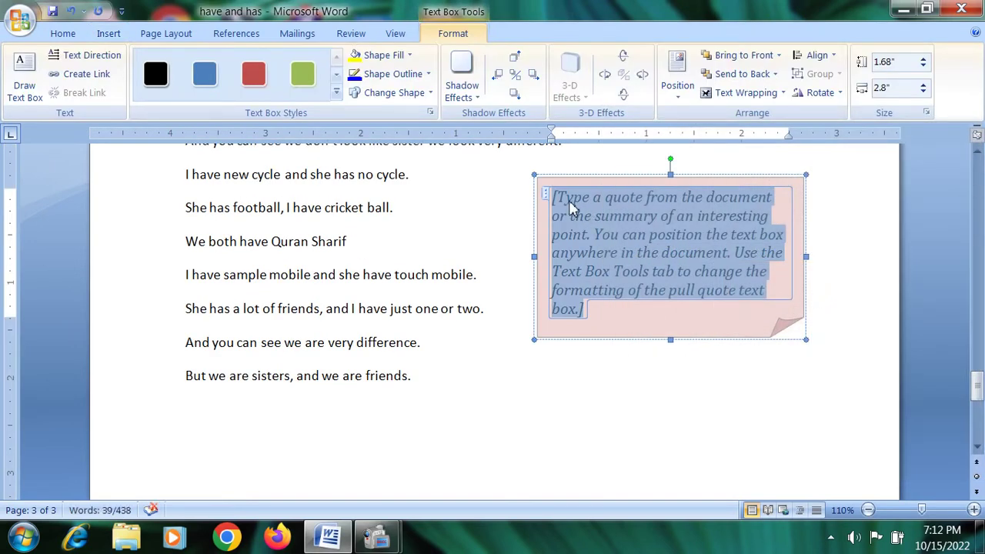
type("T")
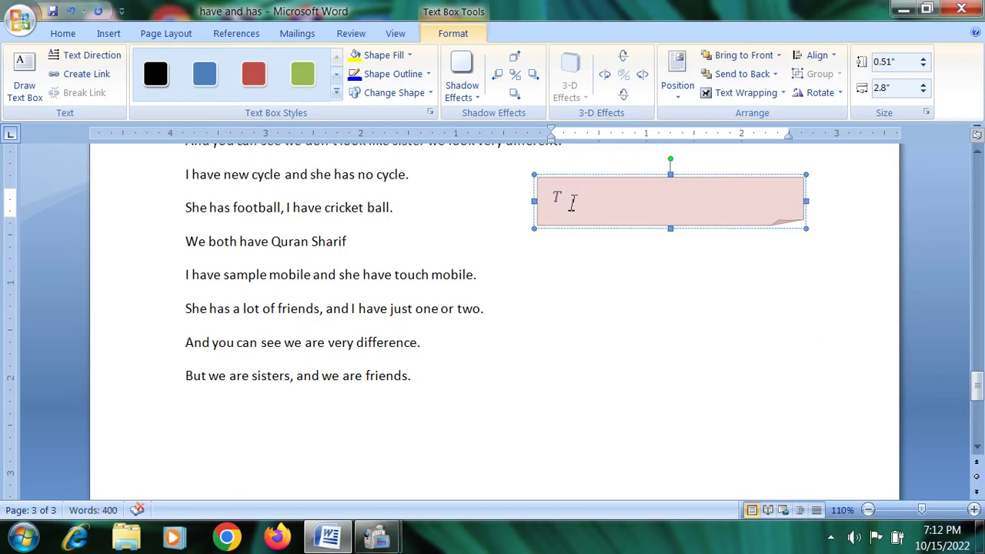
type("his colu")
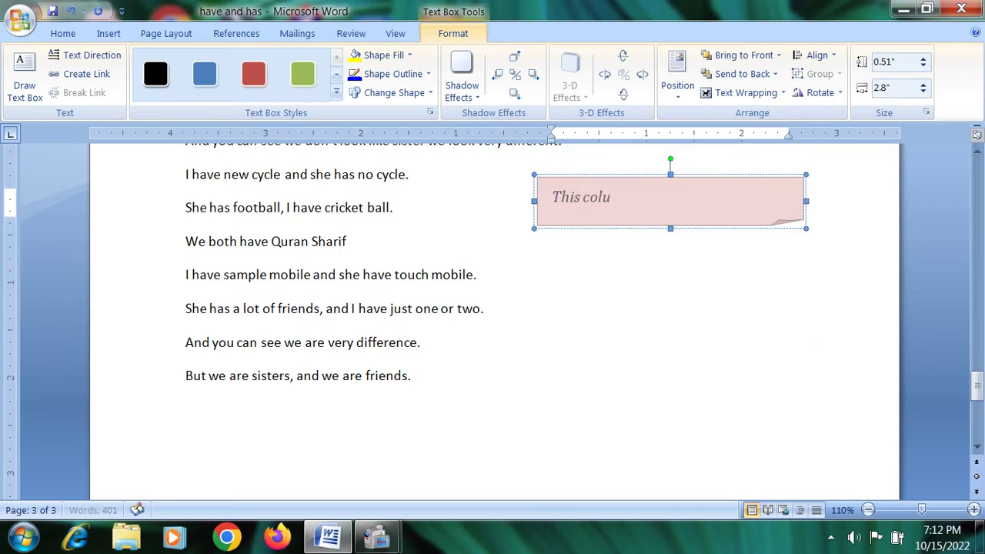
type("mn is w")
type("ritten b")
type("y ")
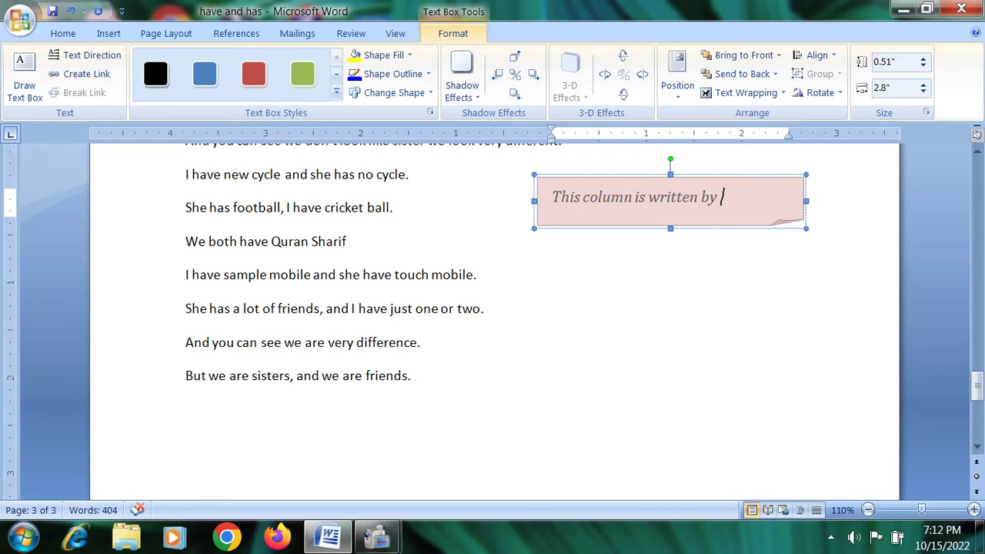
type("Suliman")
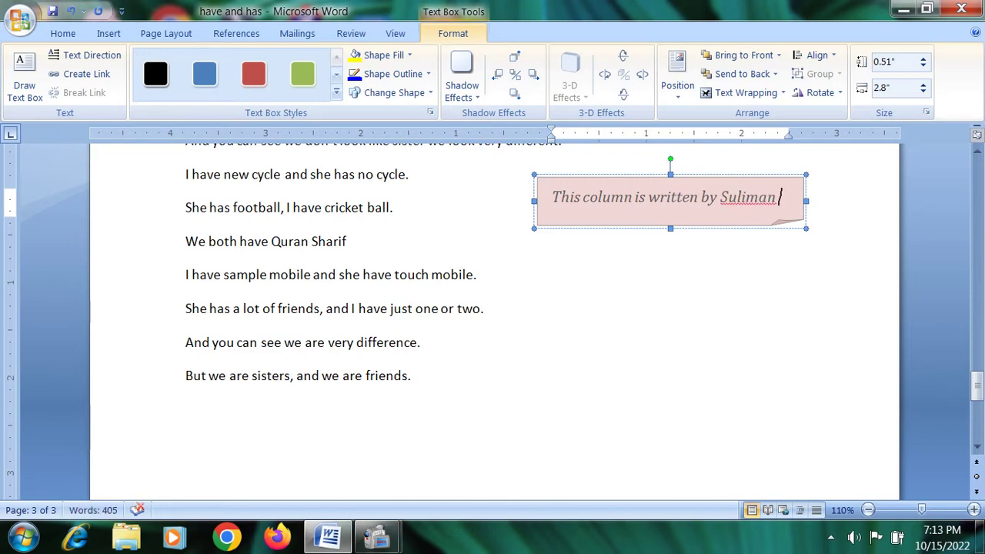
left_click(728, 285)
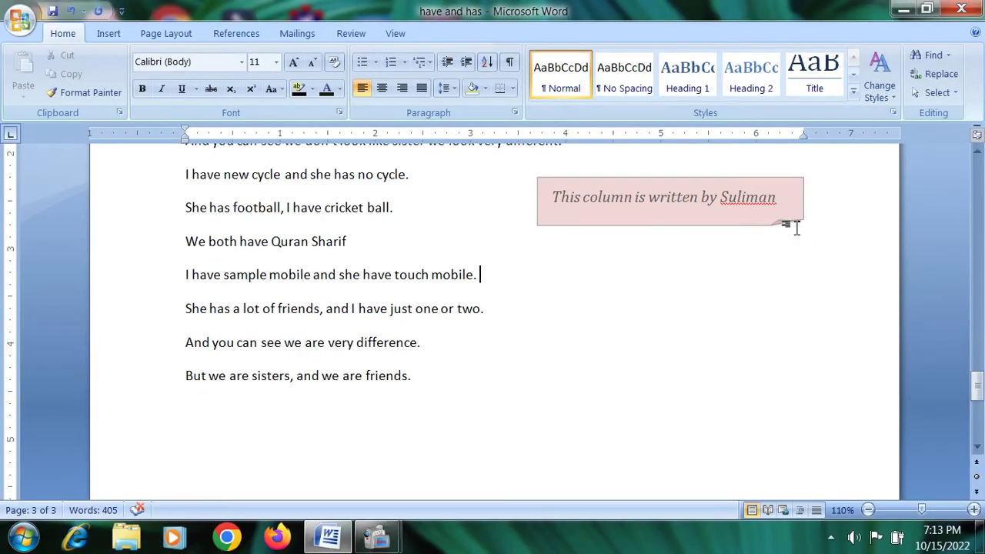
Place the insertion point at the start of page 3's last sentence
scroll(698, 244, "up", 1)
left_click(568, 162)
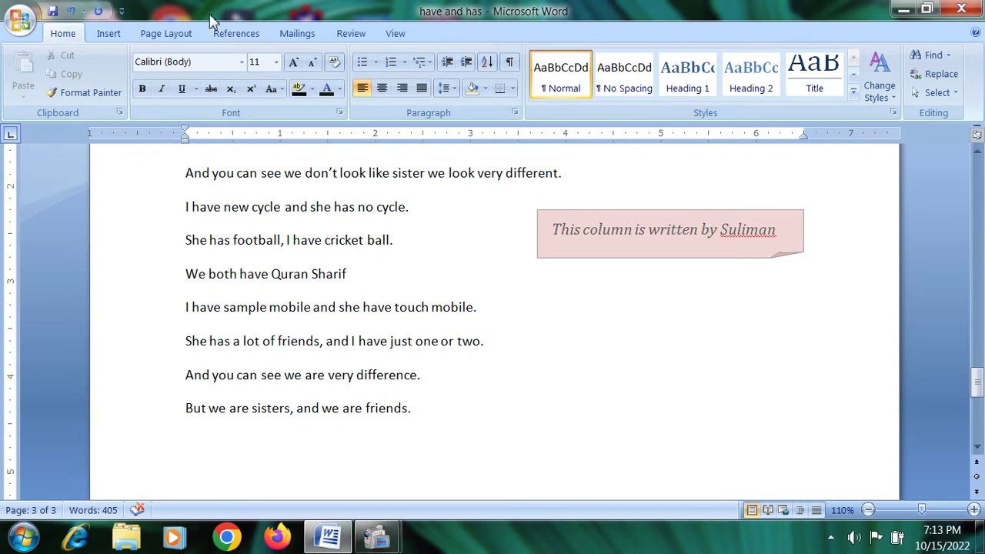
left_click(121, 38)
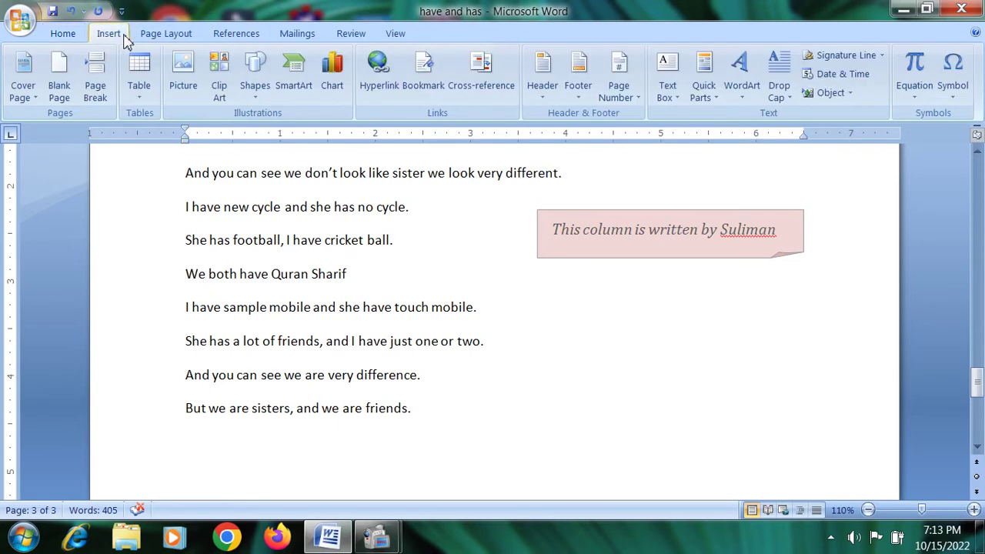
left_click(715, 105)
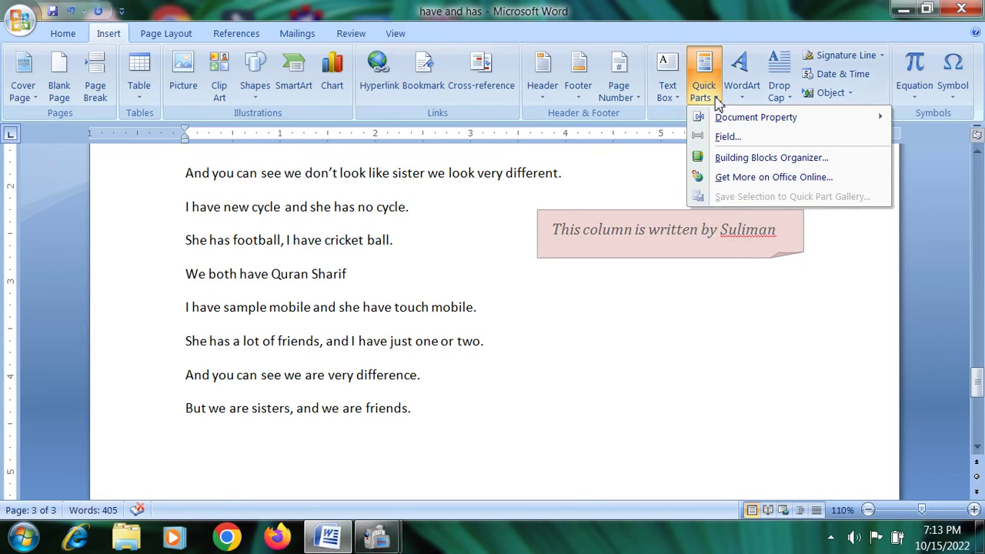
left_click(338, 430)
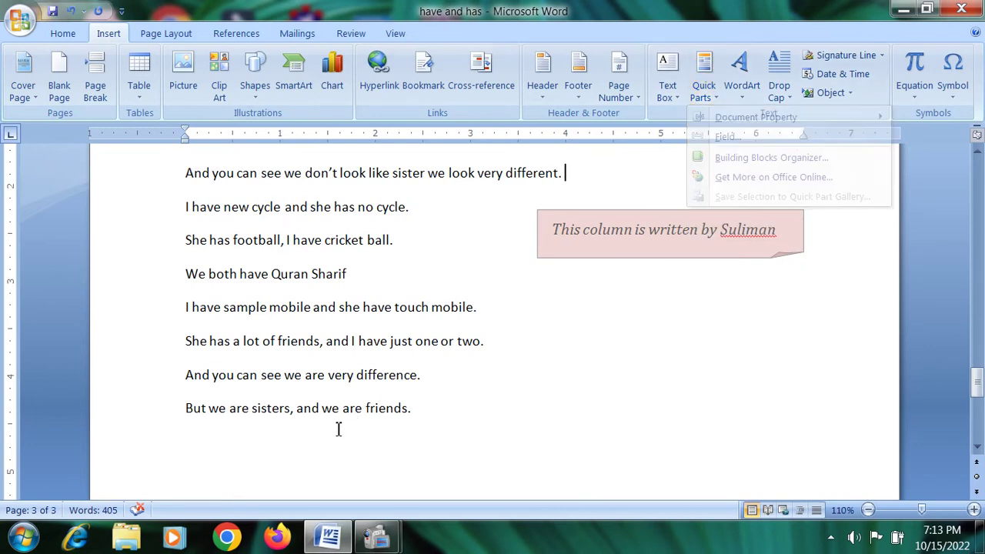
left_click(339, 429)
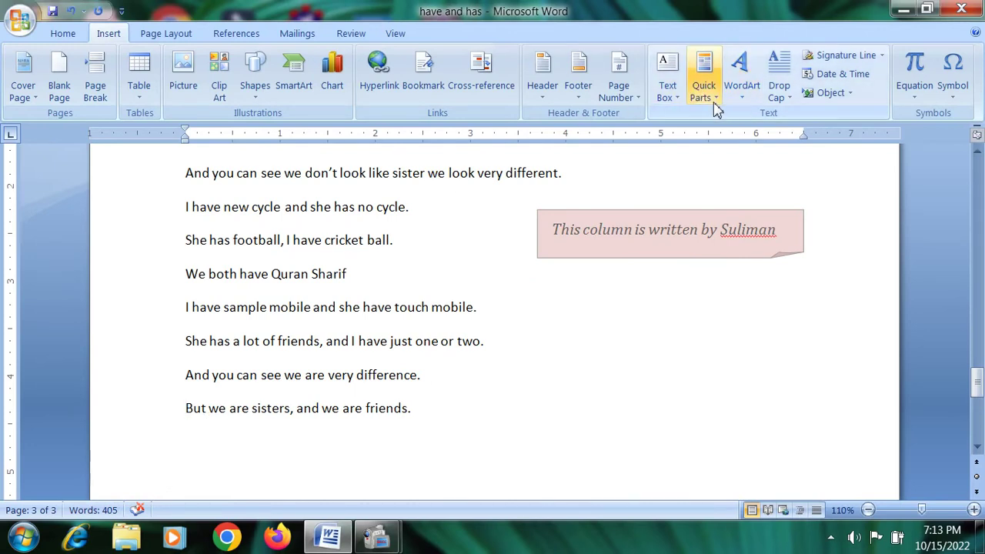
Insert an AutoNum field via Quick Parts > Field, then delete the resulting '1.' number
left_click(715, 96)
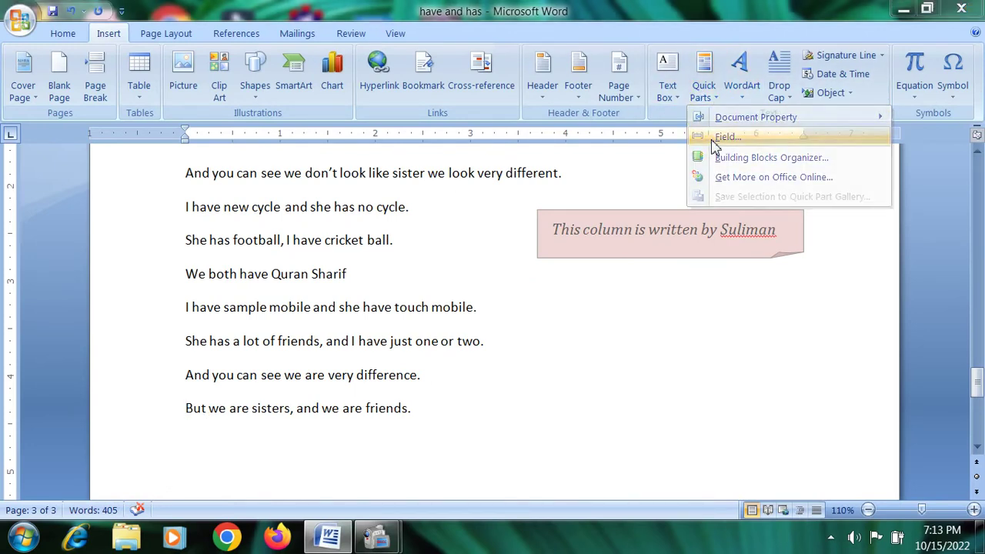
left_click(713, 140)
left_click(227, 219)
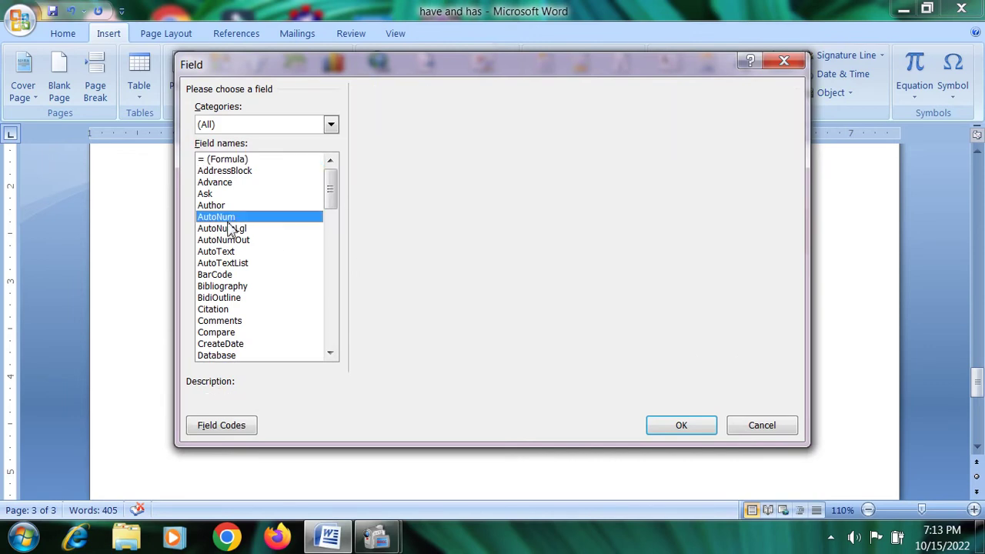
left_click(679, 425)
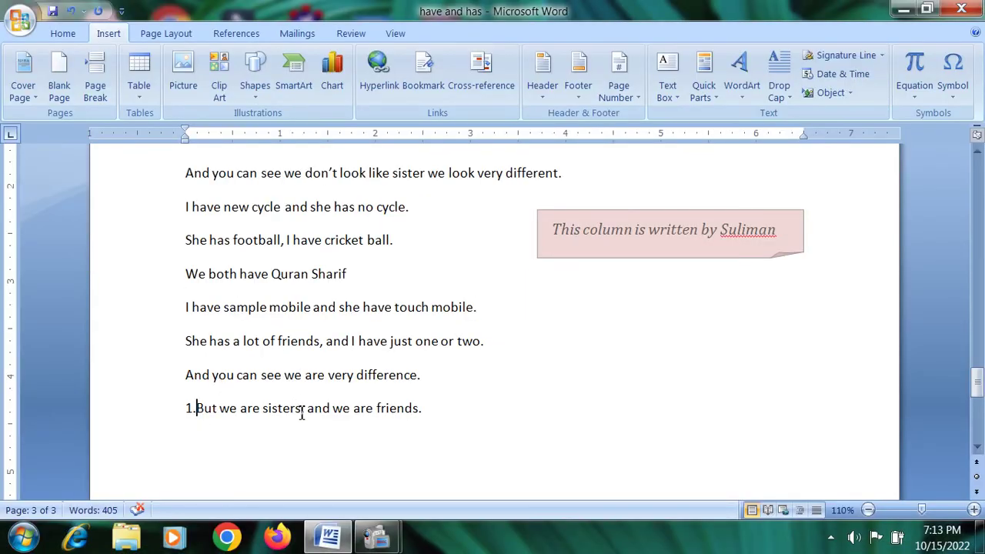
key("BackSpace")
key("BackSpace")
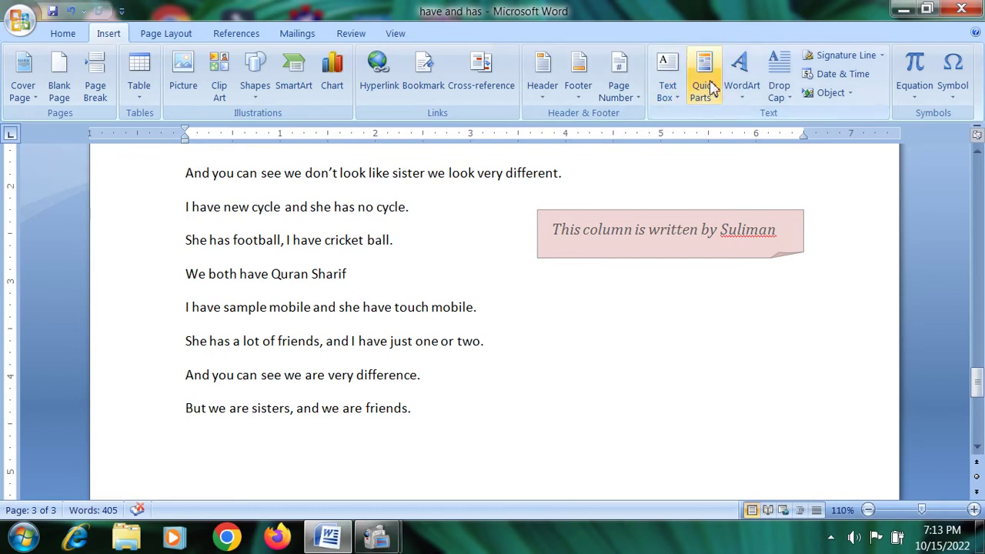
Add brown-textured WordArt reading 'Pakistan VS India' before the closing sisters sentence
left_click(738, 92)
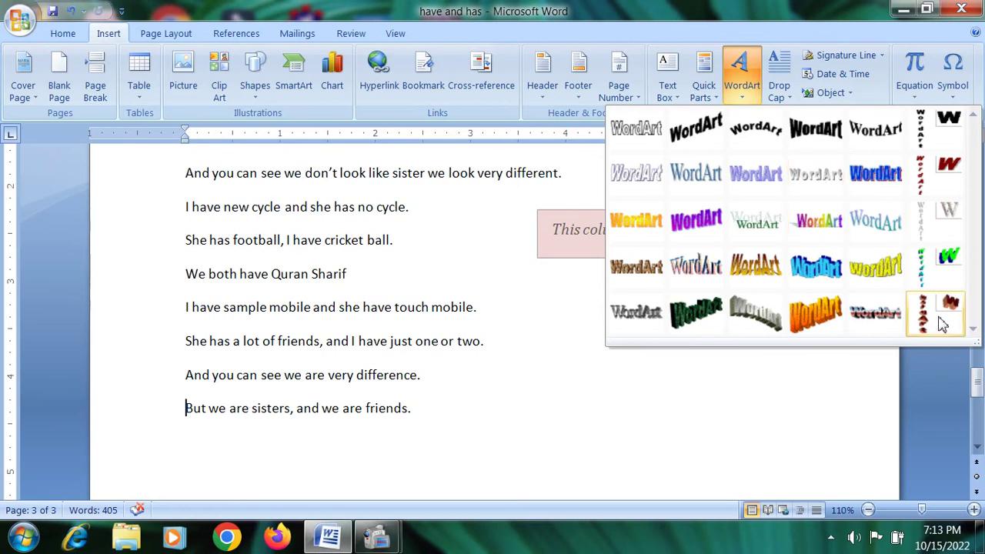
left_click(660, 282)
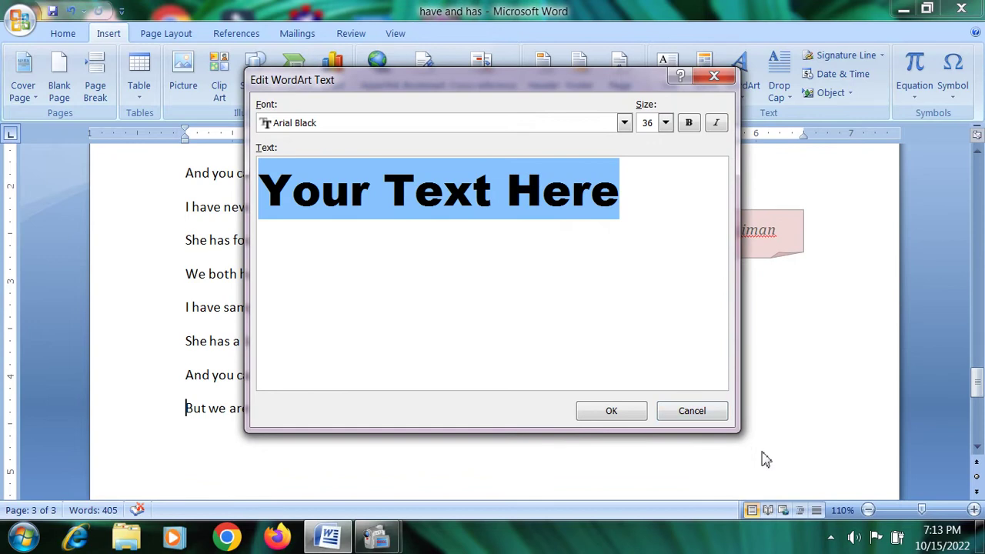
type("pAK")
key("BackSpace")
key("BackSpace")
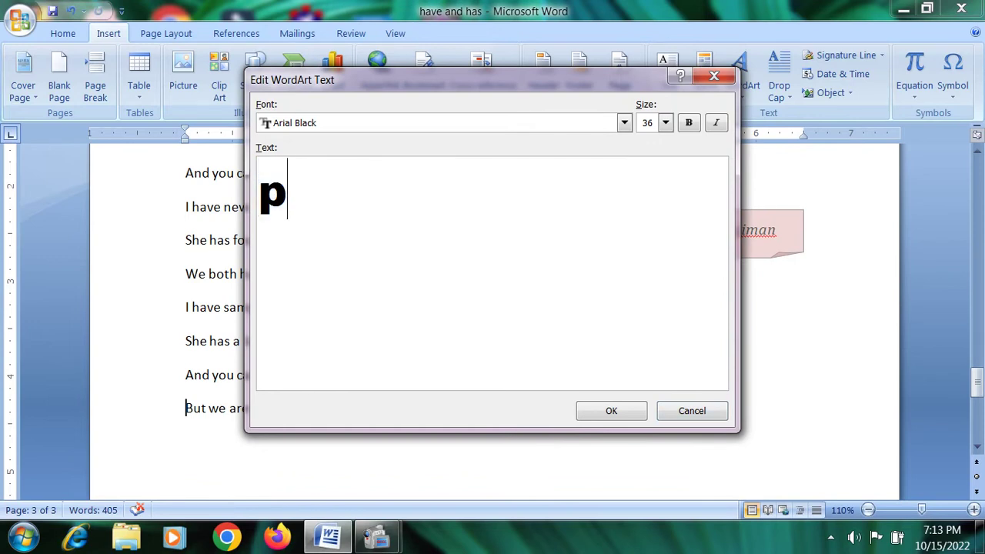
key("BackSpace")
type("PA")
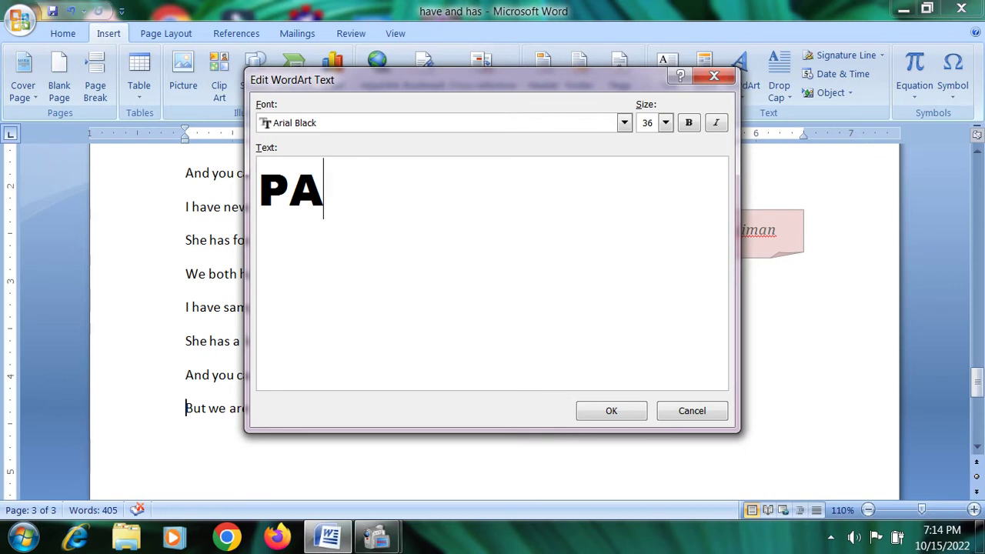
key("BackSpace")
type("akistan V")
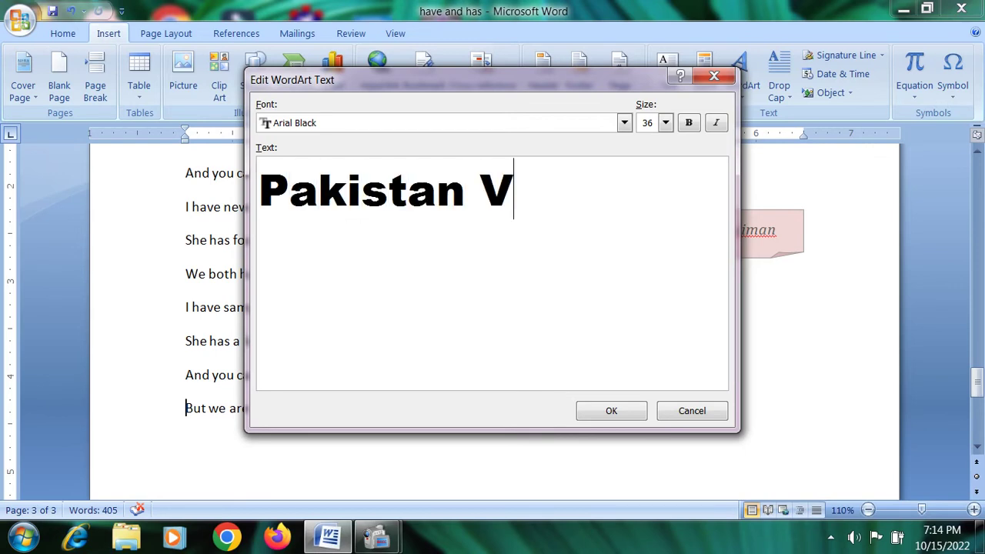
type("S Inda")
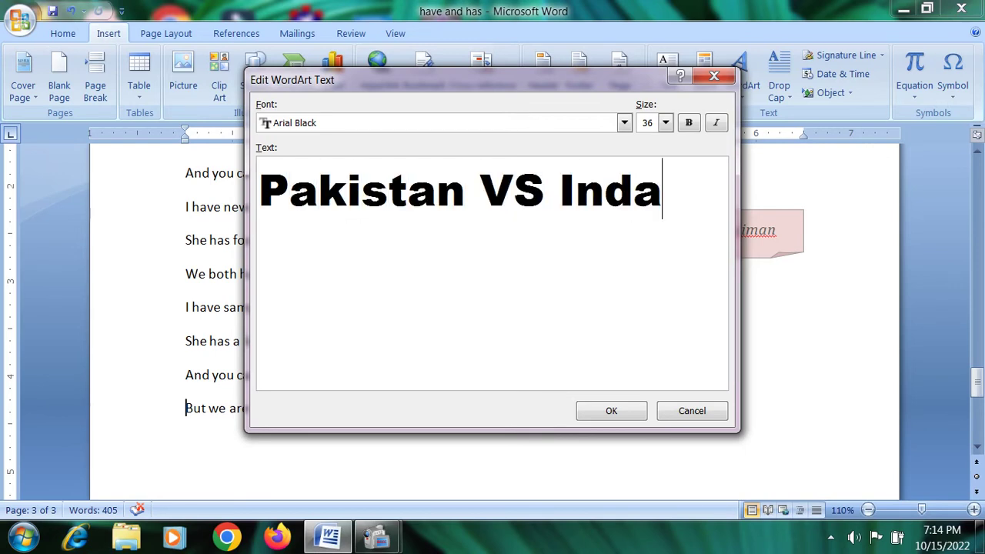
key("BackSpace")
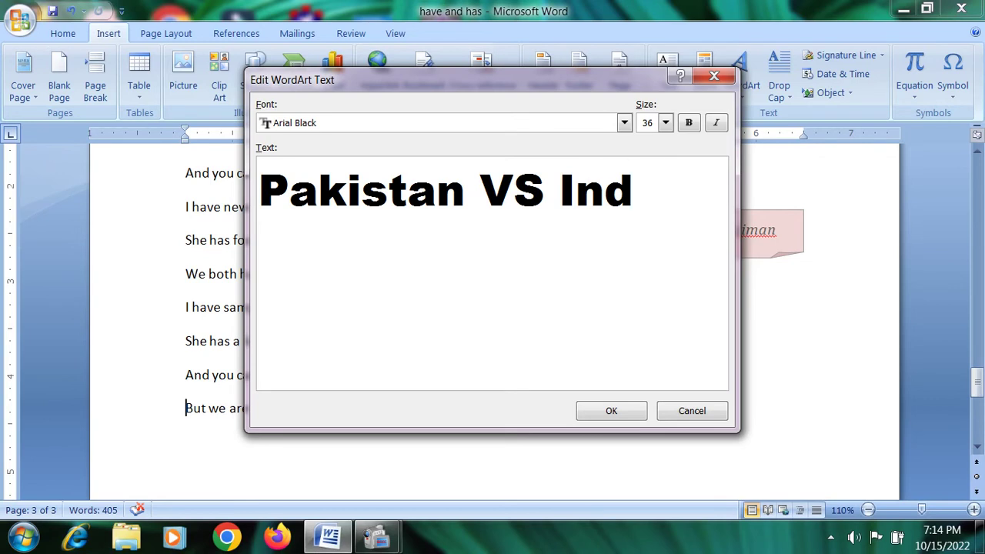
type("ia")
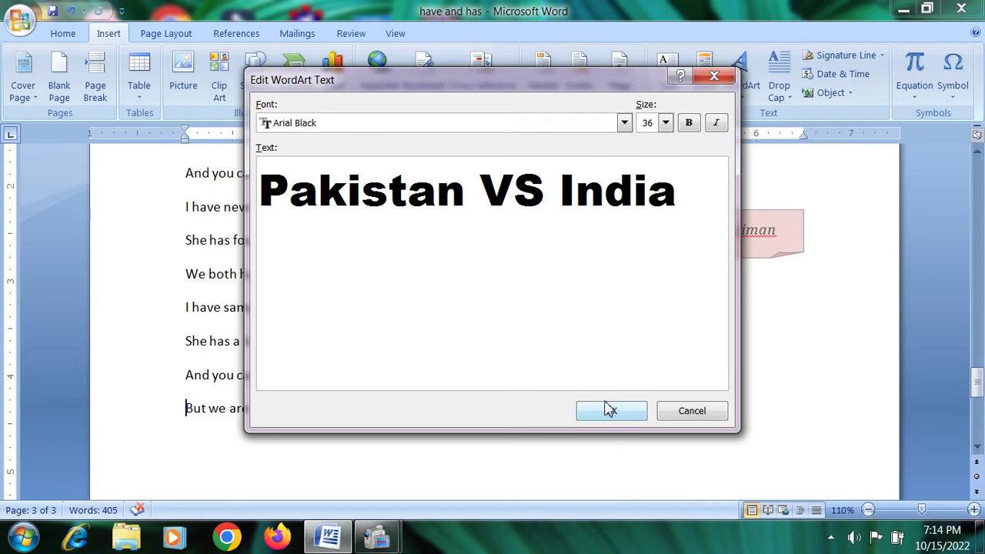
left_click(606, 410)
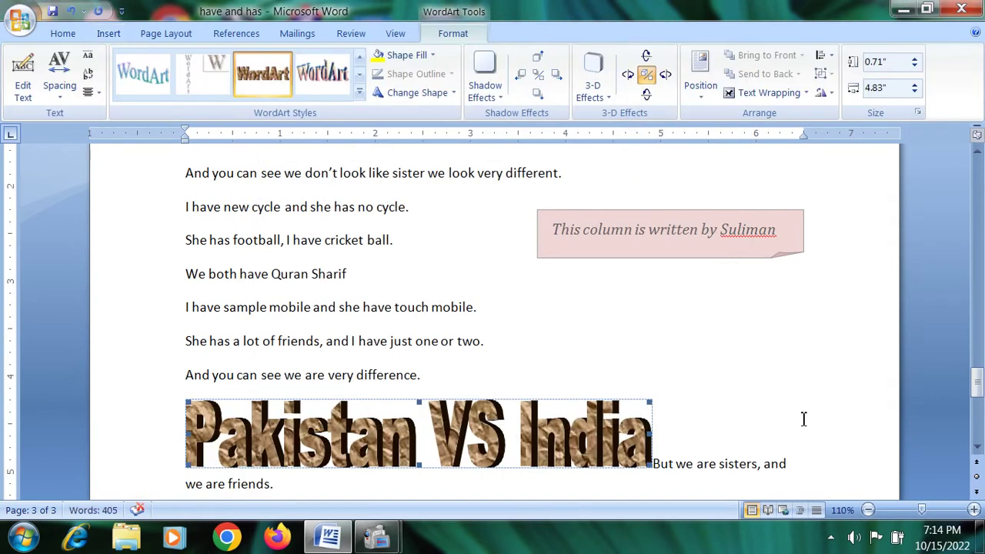
Try a perspective 3-D effect on the WordArt and remove its fill
left_click(977, 448)
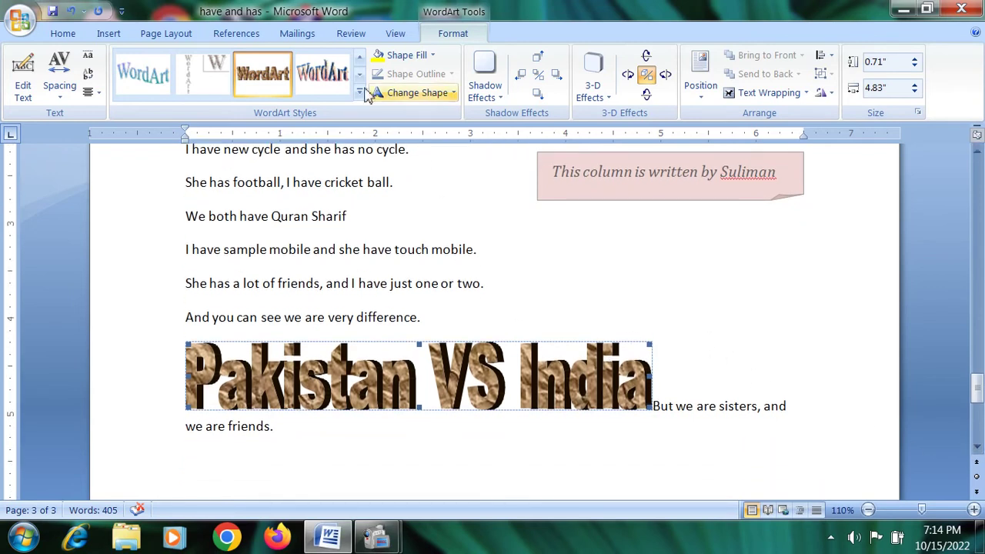
left_click(595, 79)
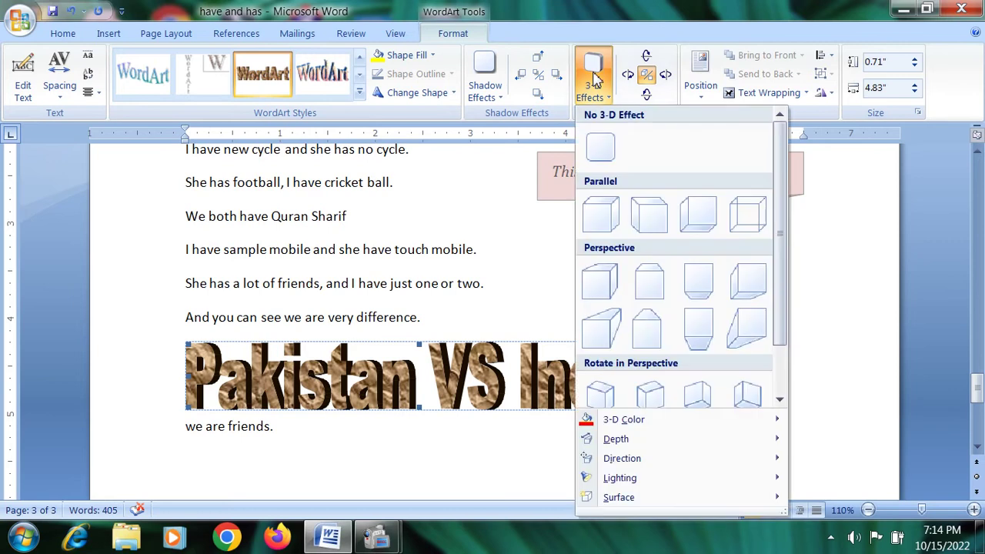
left_click(658, 281)
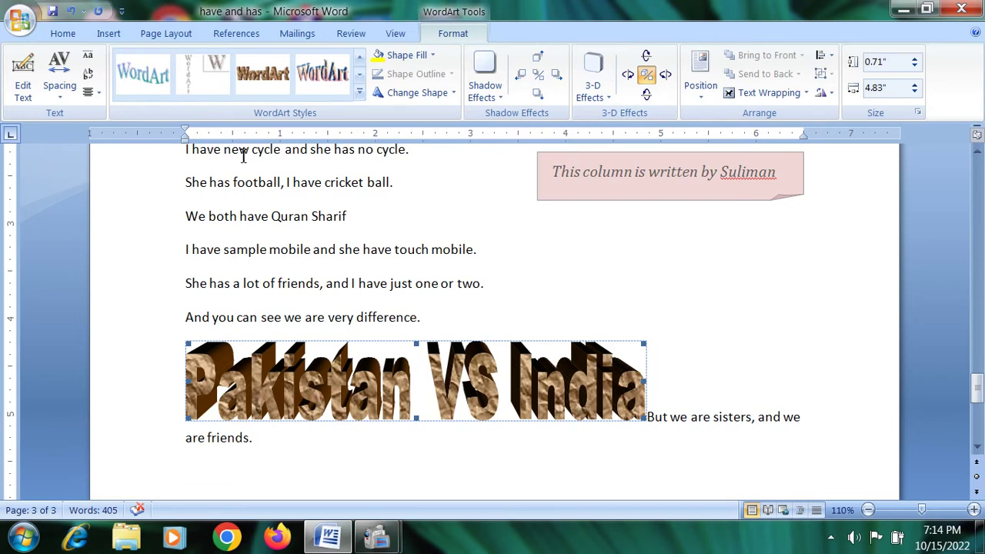
left_click(433, 56)
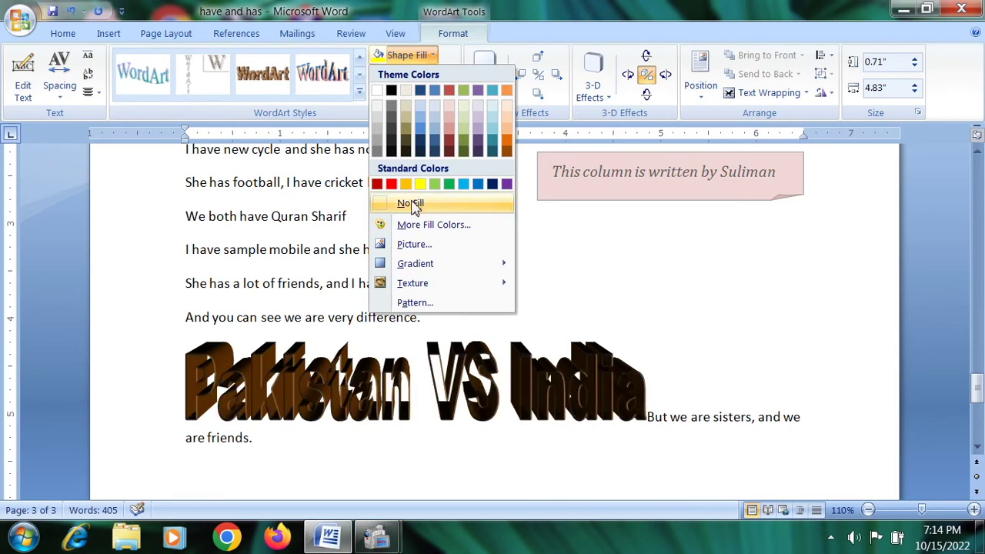
left_click(413, 205)
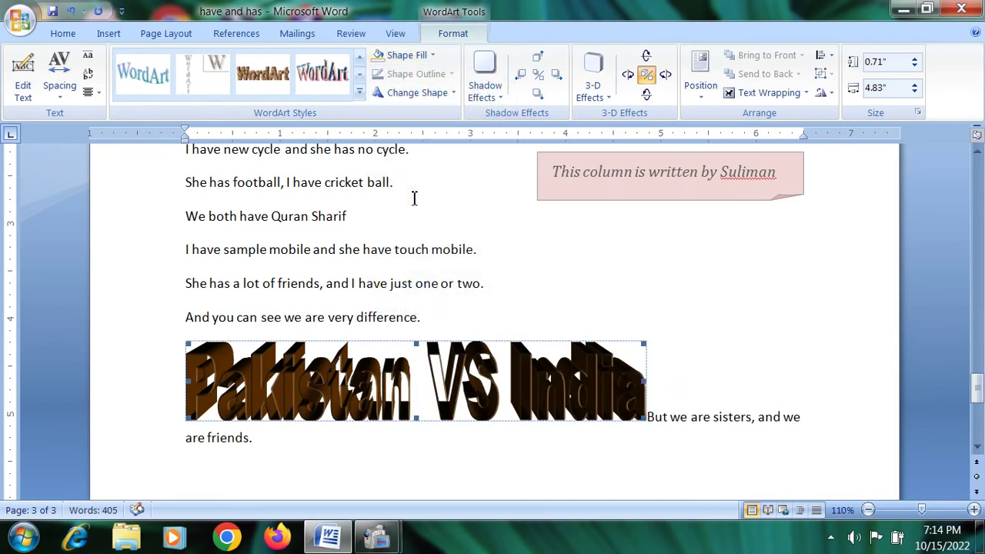
Apply the first blue-teal gradient WordArt style to 'Pakistan VS India'
left_click(323, 75)
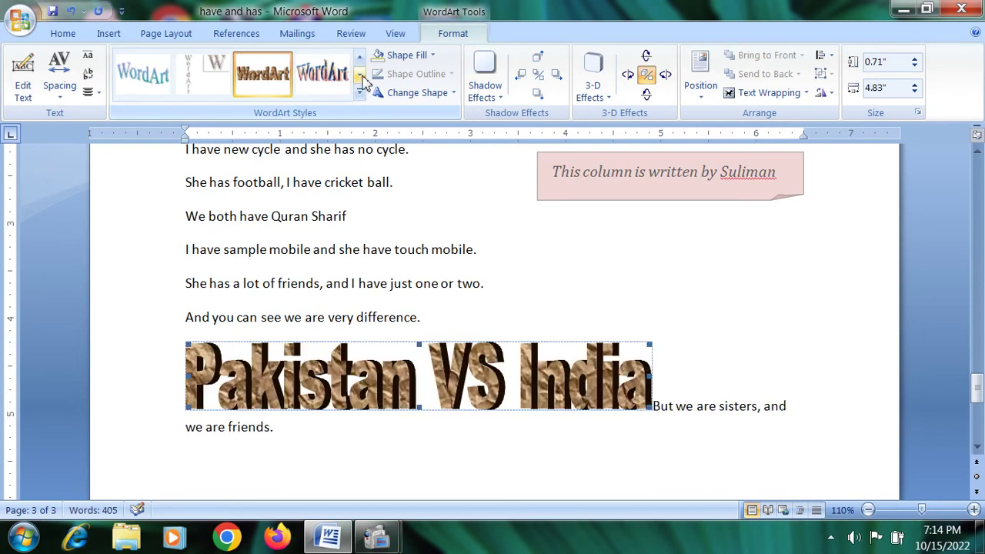
left_click(360, 77)
left_click(360, 77)
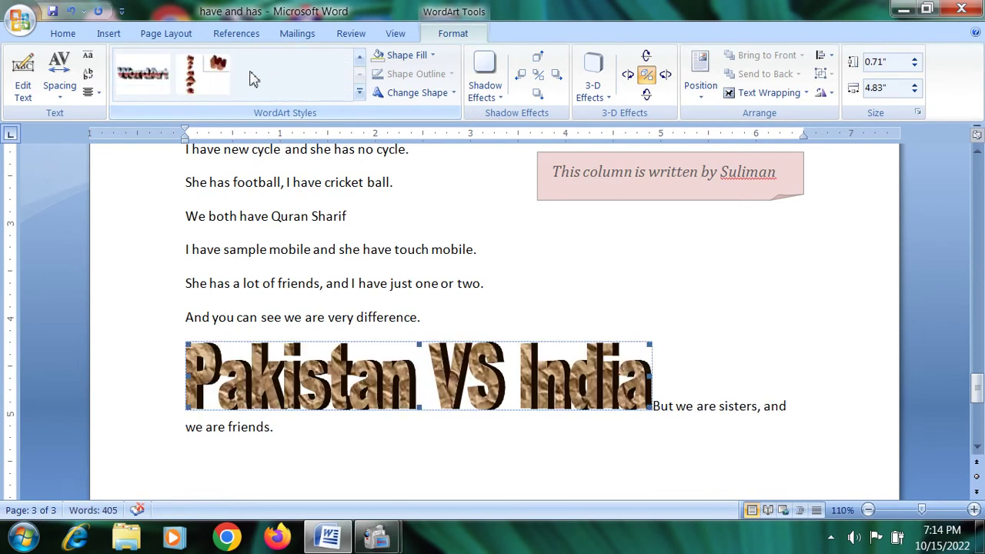
left_click(360, 59)
left_click(360, 59)
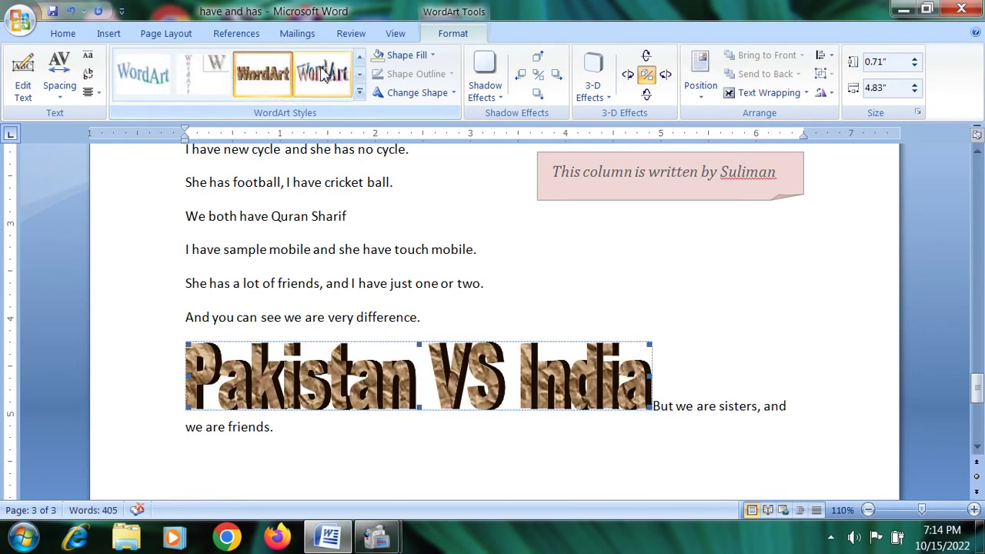
left_click(152, 75)
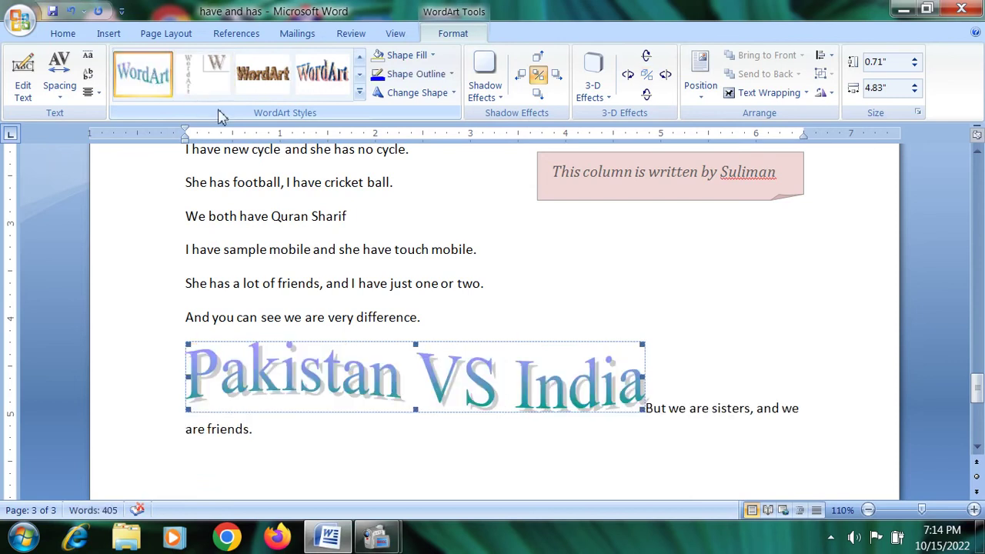
left_click(348, 202)
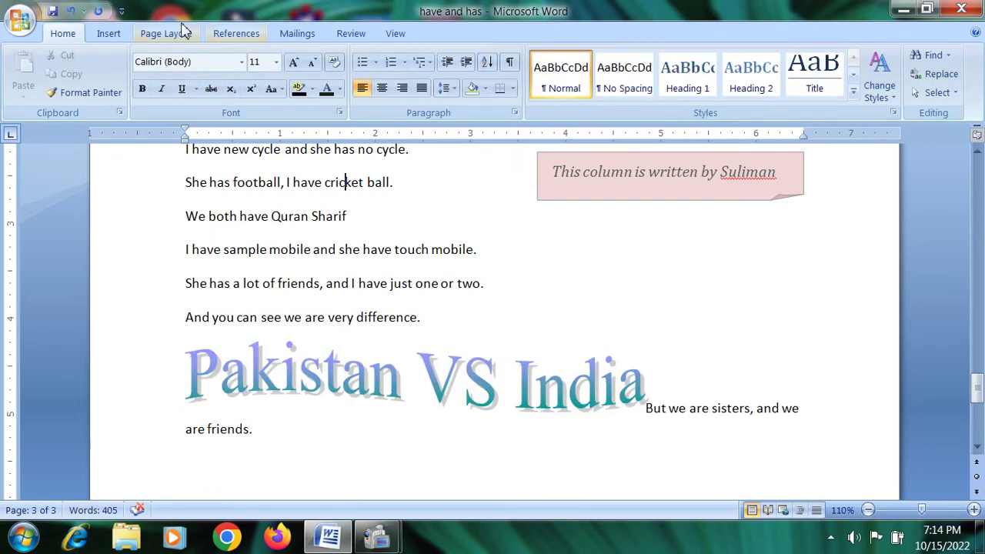
Select the blue-green 'Pakistan VS India' WordArt title on page 3
left_click(108, 33)
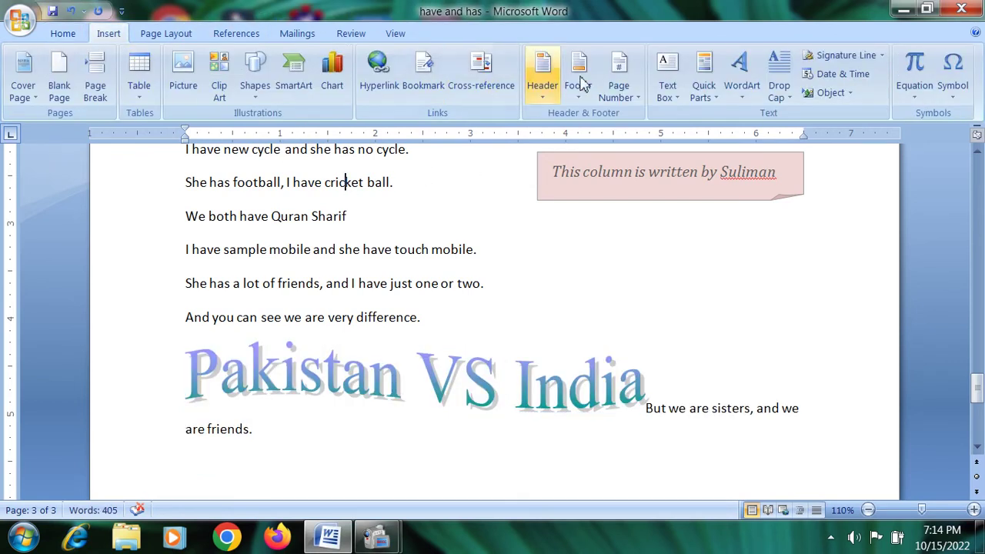
left_click(377, 538)
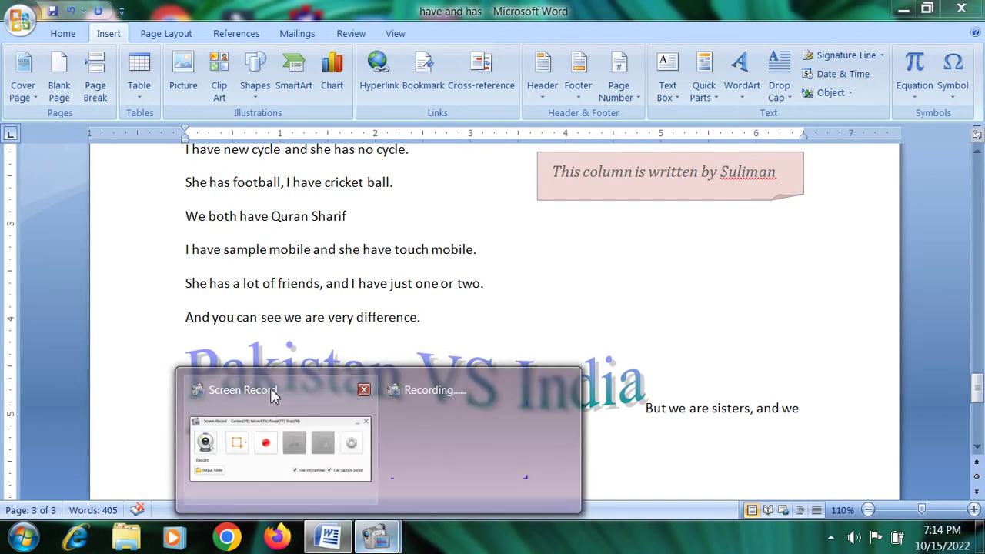
left_click(272, 391)
left_click(512, 229)
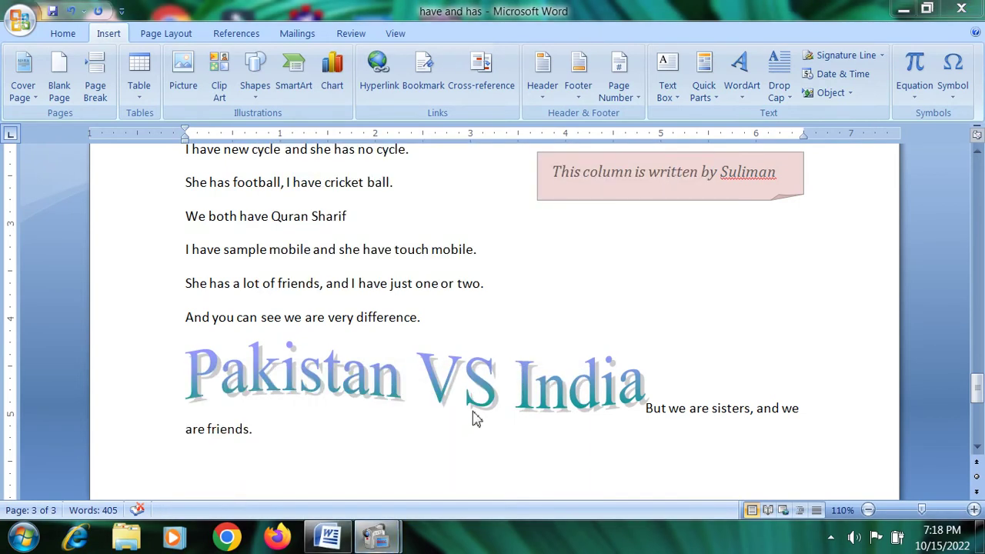
left_click(431, 384)
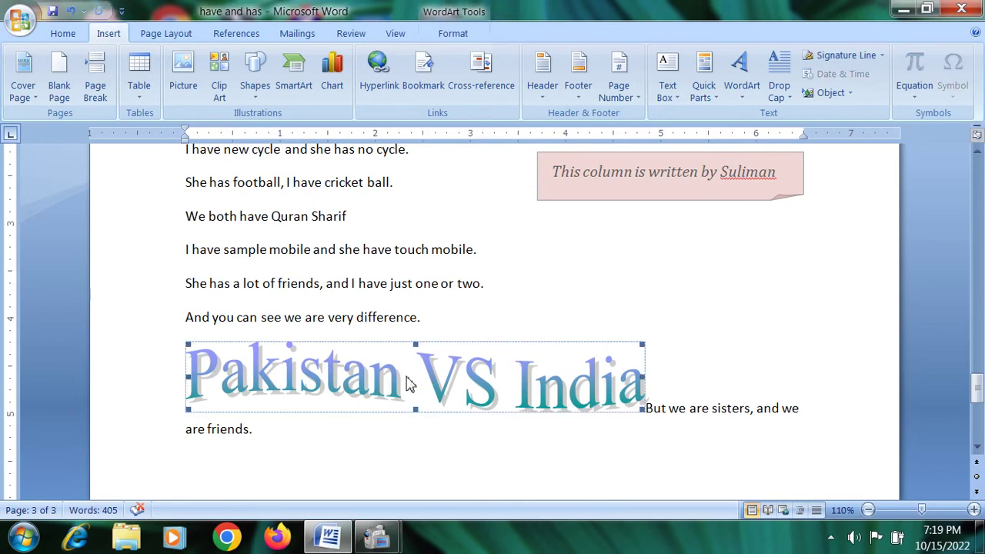
Delete the 'Pakistan VS India' WordArt, then scroll up and back down through the pages
key("Delete")
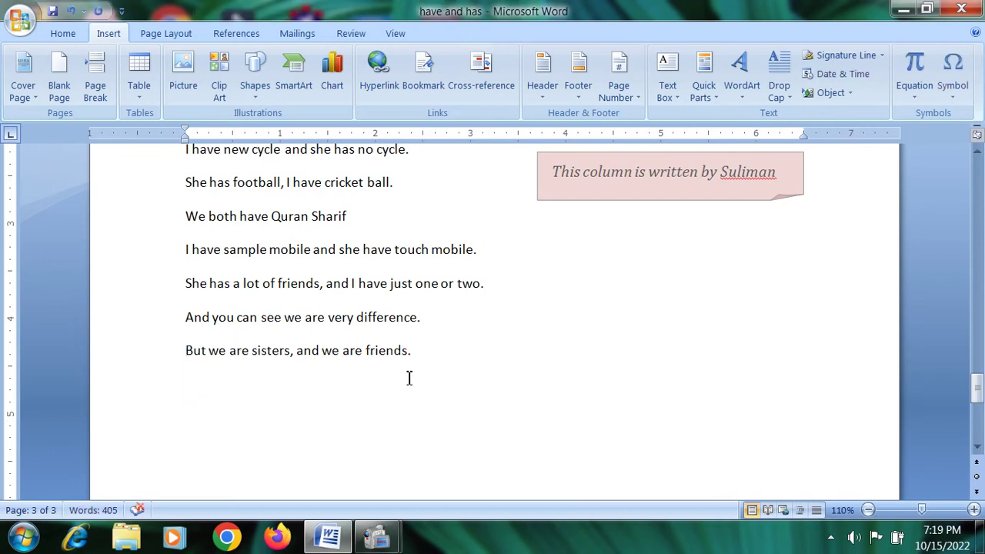
scroll(341, 218, "up", 2)
scroll(341, 218, "up", 3)
scroll(342, 216, "up", 3)
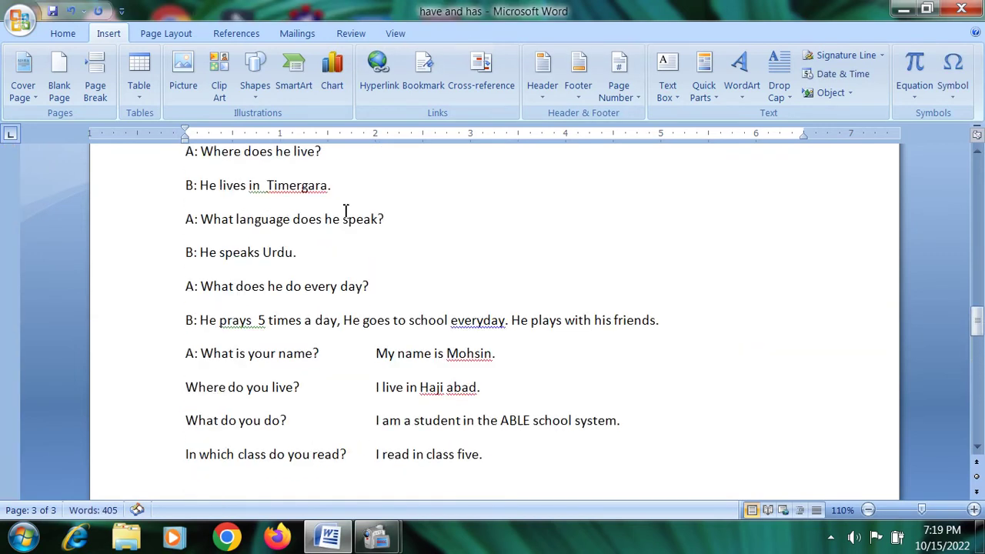
scroll(345, 211, "up", 3)
scroll(345, 212, "up", 3)
scroll(345, 211, "up", 3)
scroll(346, 212, "up", 3)
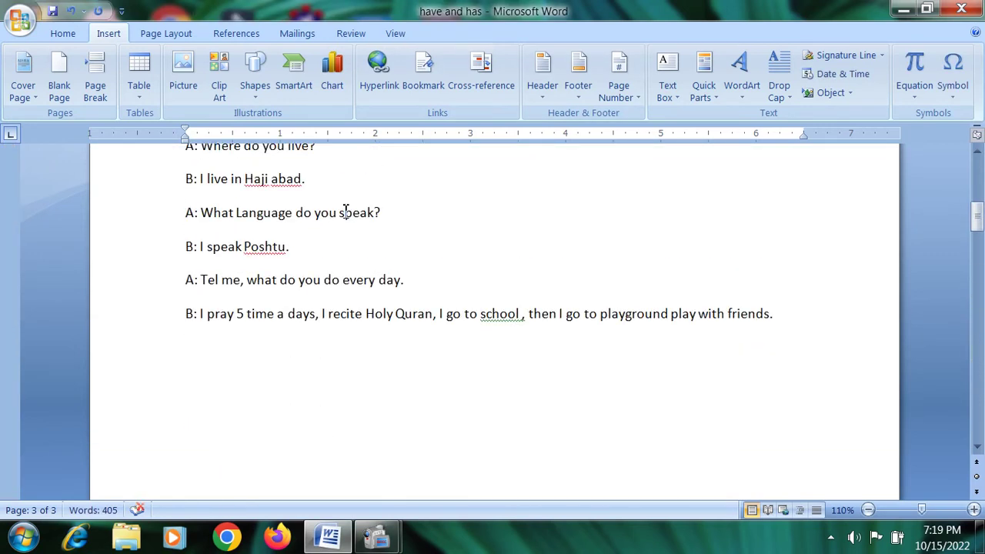
scroll(345, 212, "up", 3)
scroll(343, 215, "up", 2)
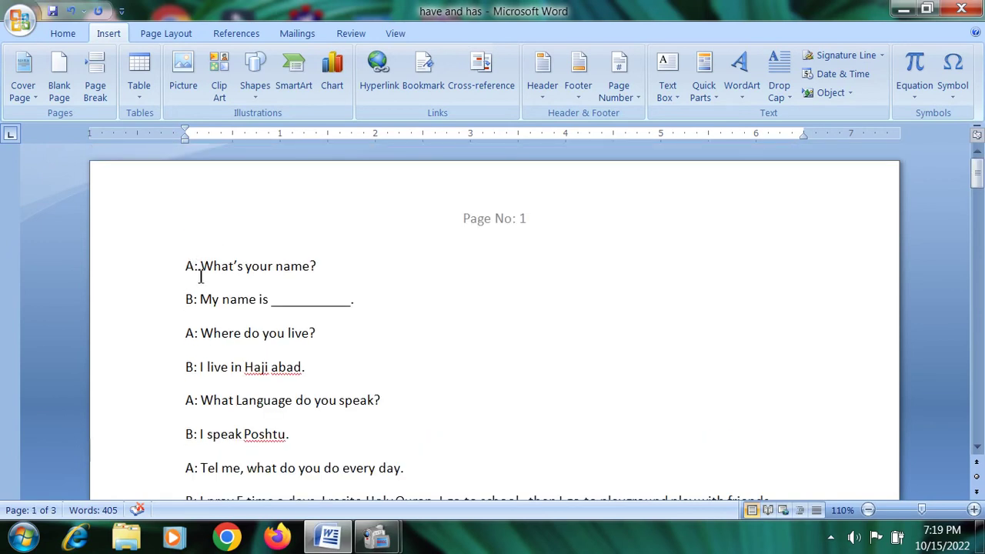
scroll(200, 278, "down", 3)
scroll(203, 280, "down", 3)
scroll(203, 280, "down", 3)
scroll(202, 281, "down", 3)
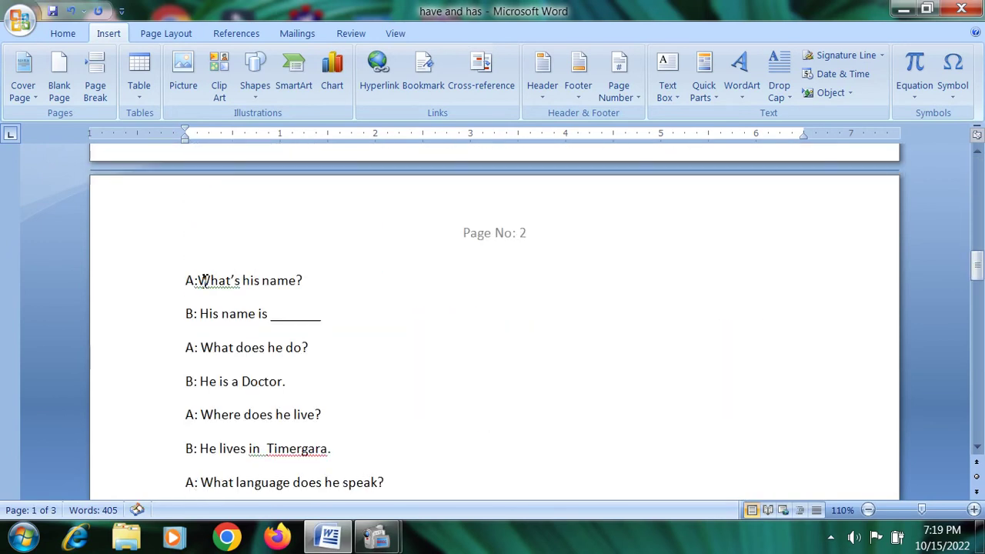
scroll(202, 280, "down", 3)
Try opening recent file Document (1), dismiss the file-not-found error, and reopen Recent Documents
left_click(23, 24)
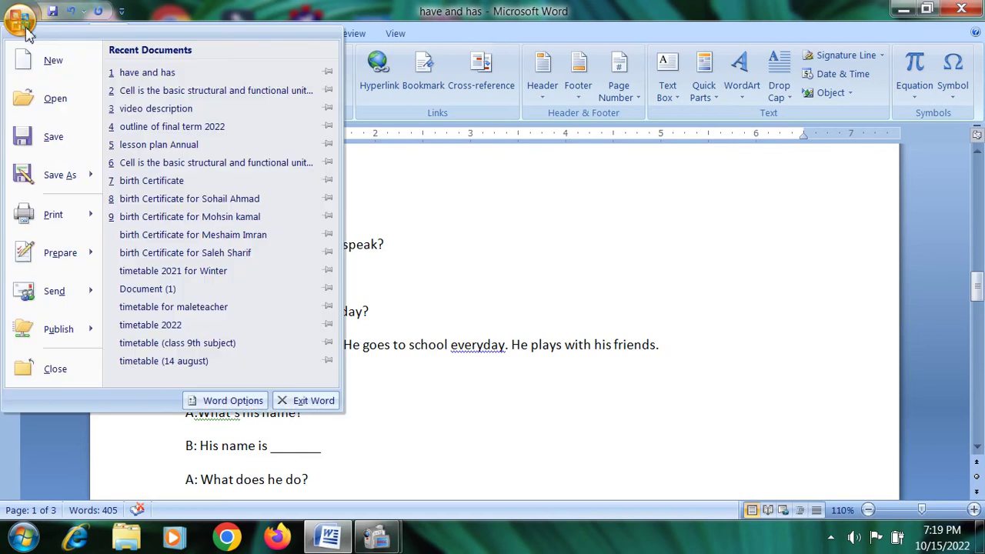
left_click(187, 292)
left_click(494, 311)
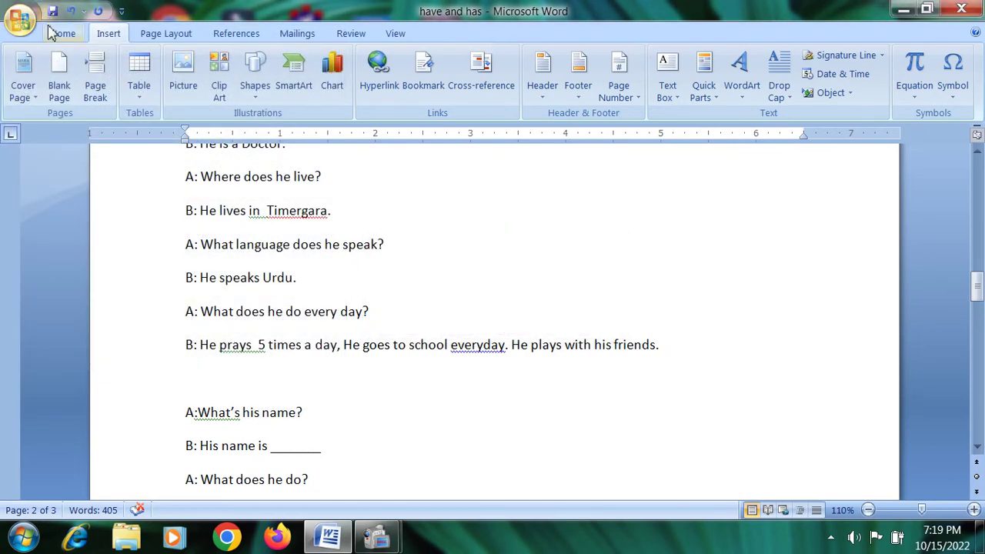
left_click(23, 25)
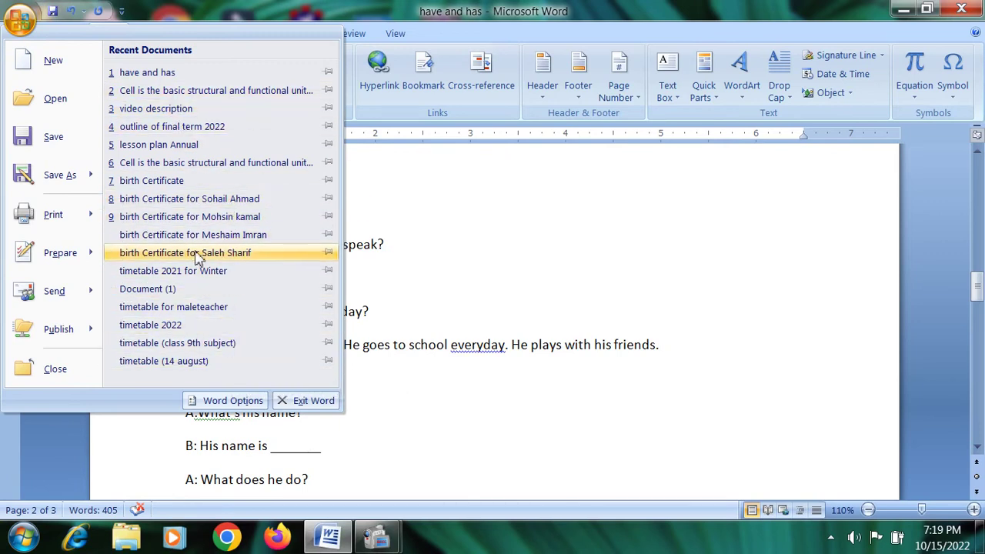
Bring up the active voice document and preview the Drop Cap options without applying one
left_click(377, 537)
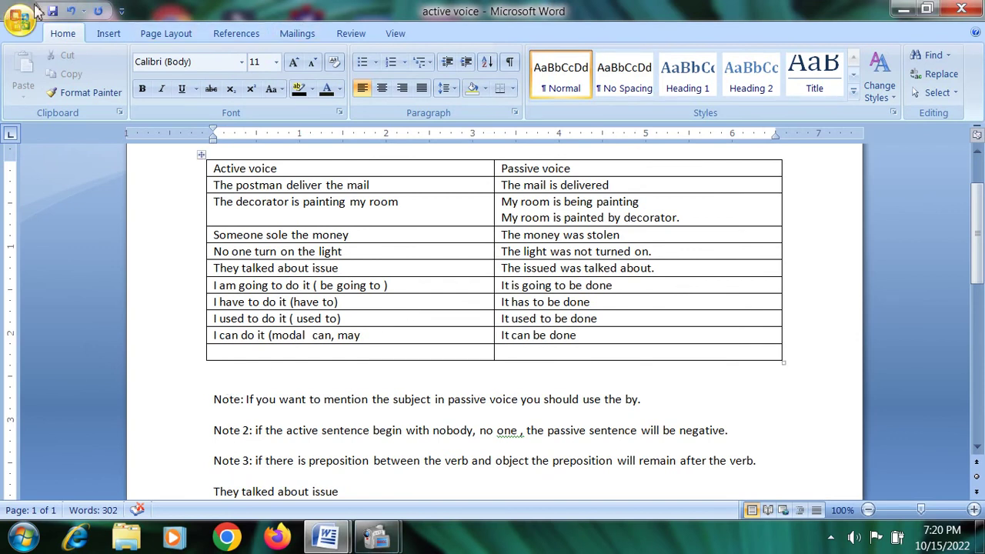
left_click(106, 35)
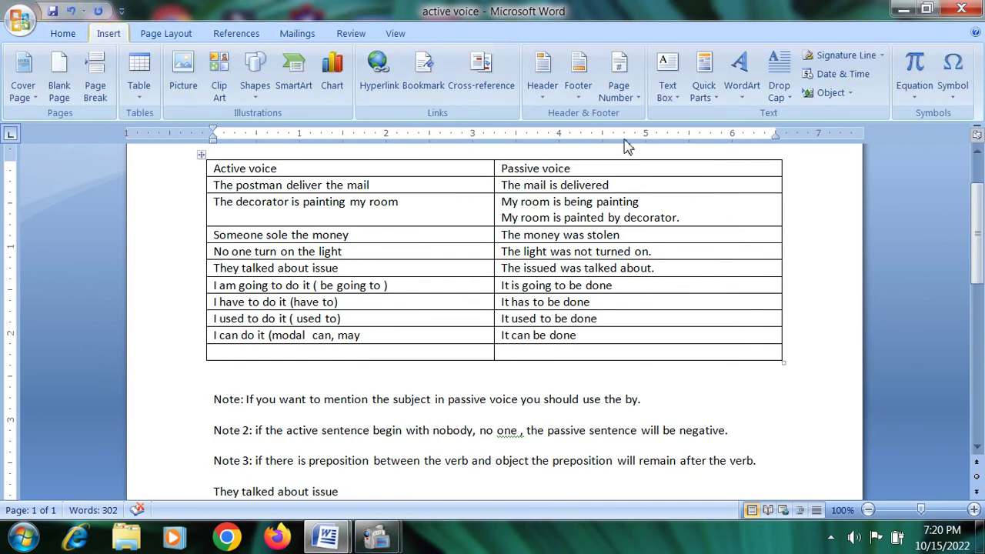
left_click(780, 88)
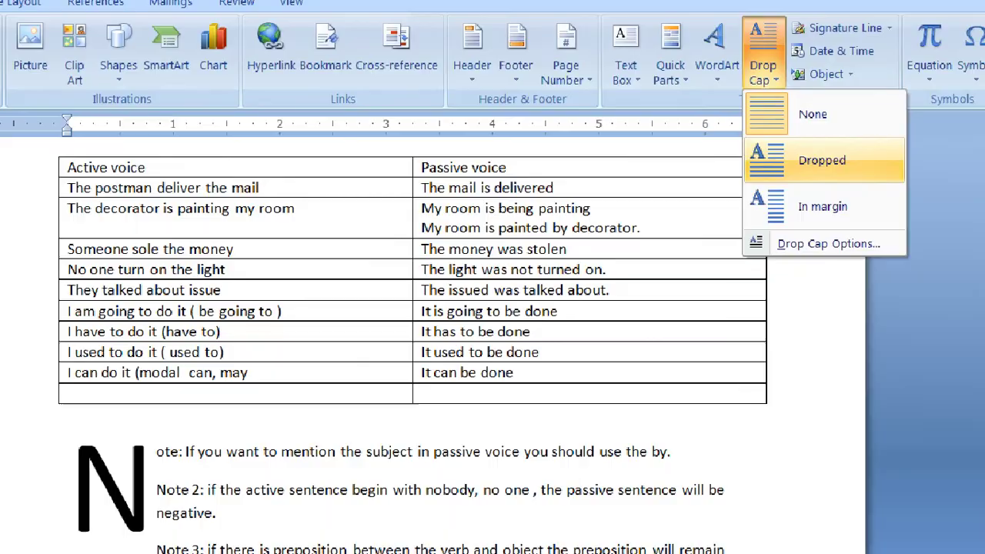
left_click(853, 180)
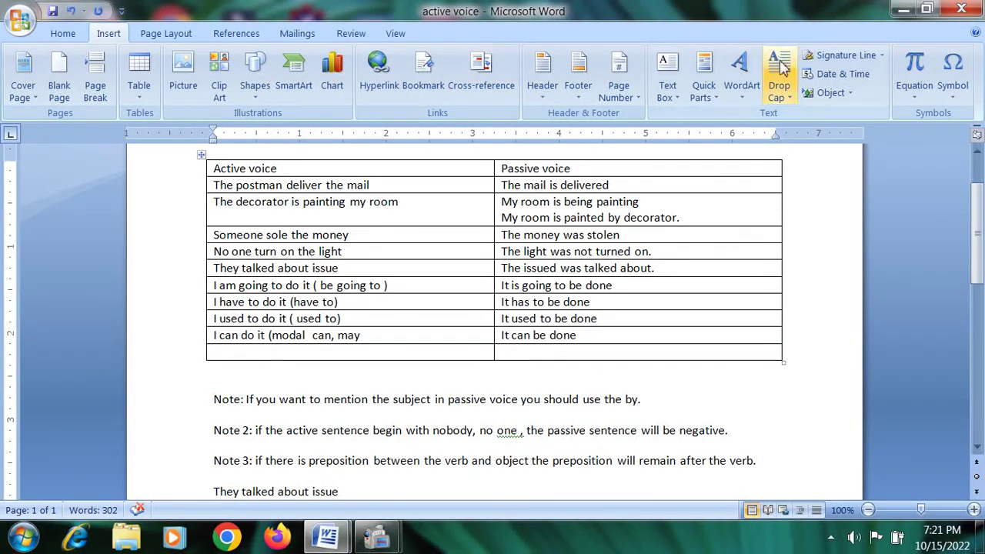
left_click(787, 90)
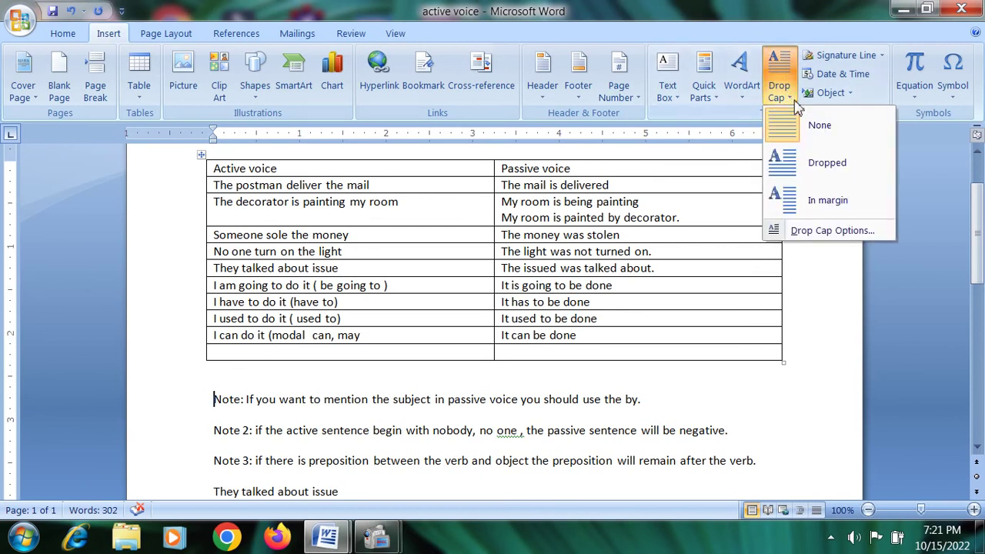
left_click(813, 151)
left_click(379, 438)
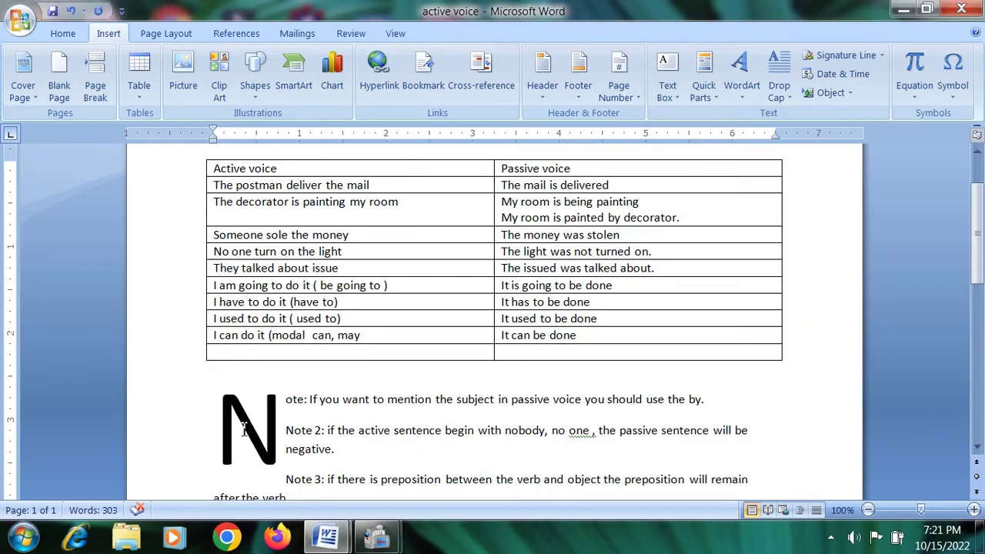
left_click(71, 10)
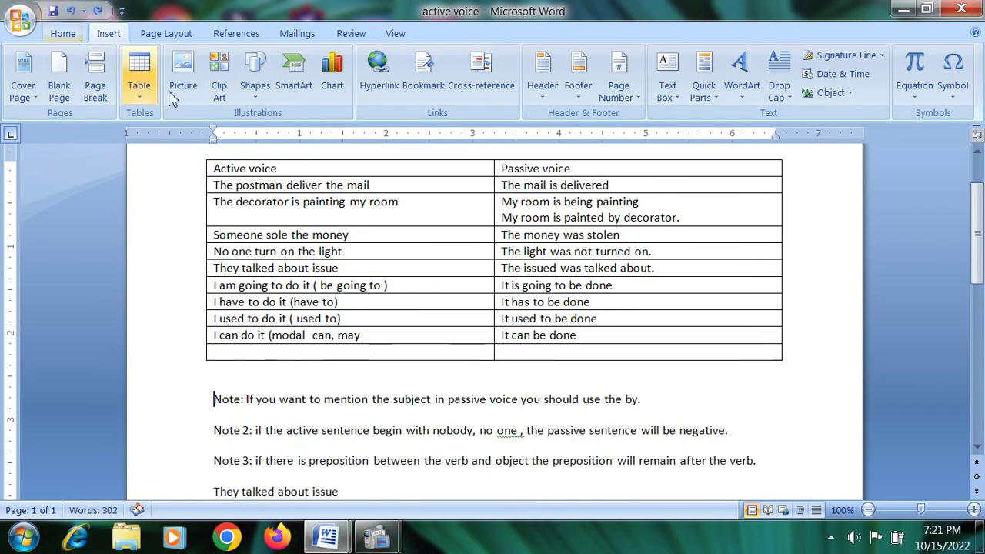
left_click(791, 97)
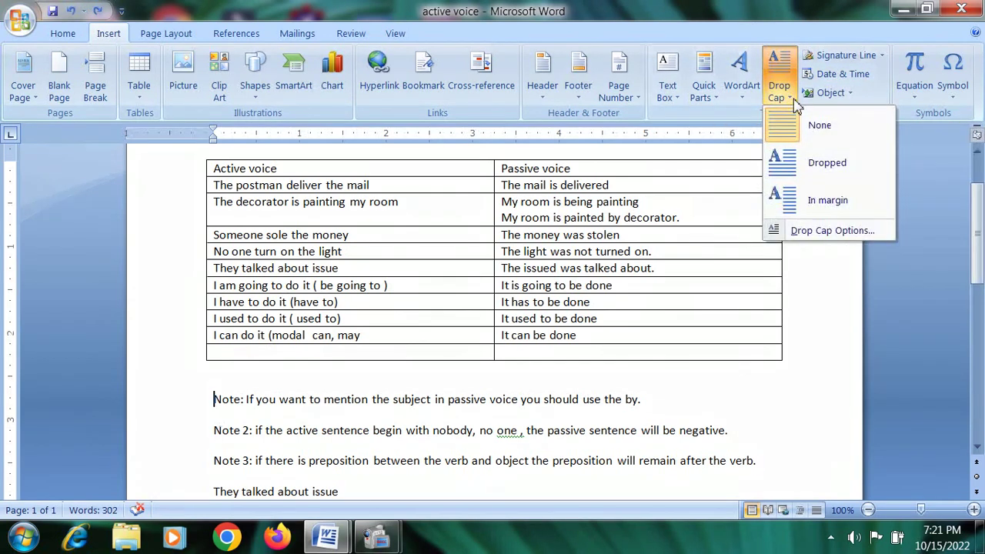
left_click(813, 198)
left_click(387, 401)
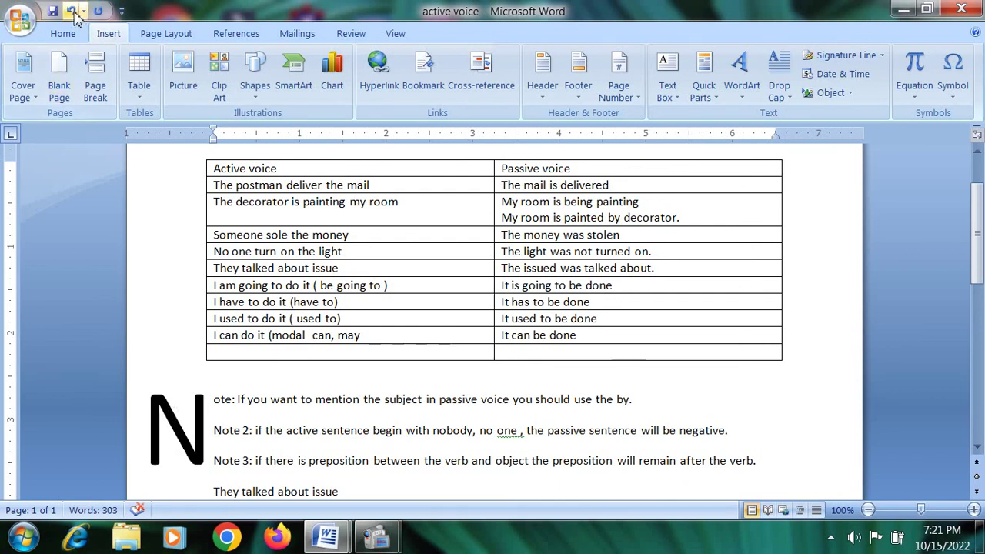
left_click(163, 396)
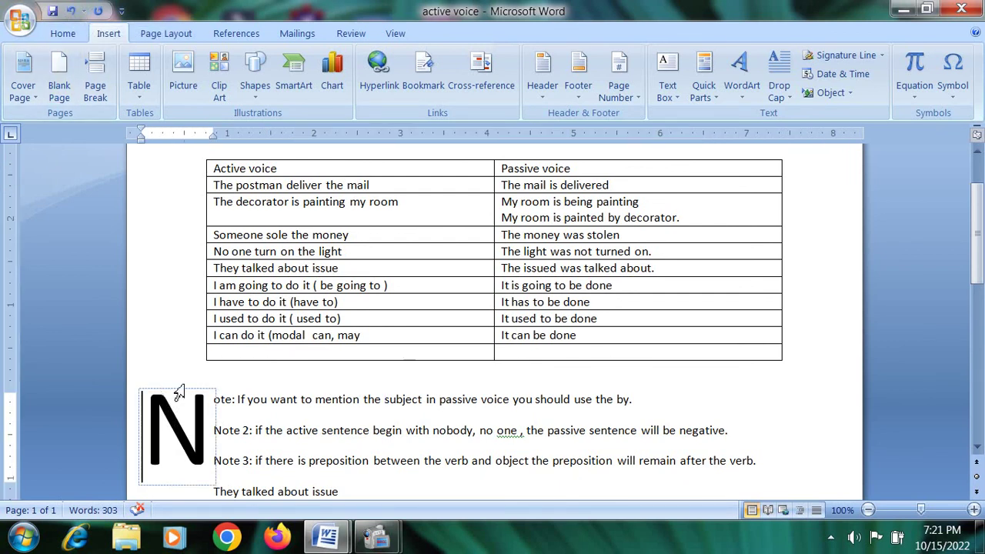
left_click(790, 97)
left_click(812, 125)
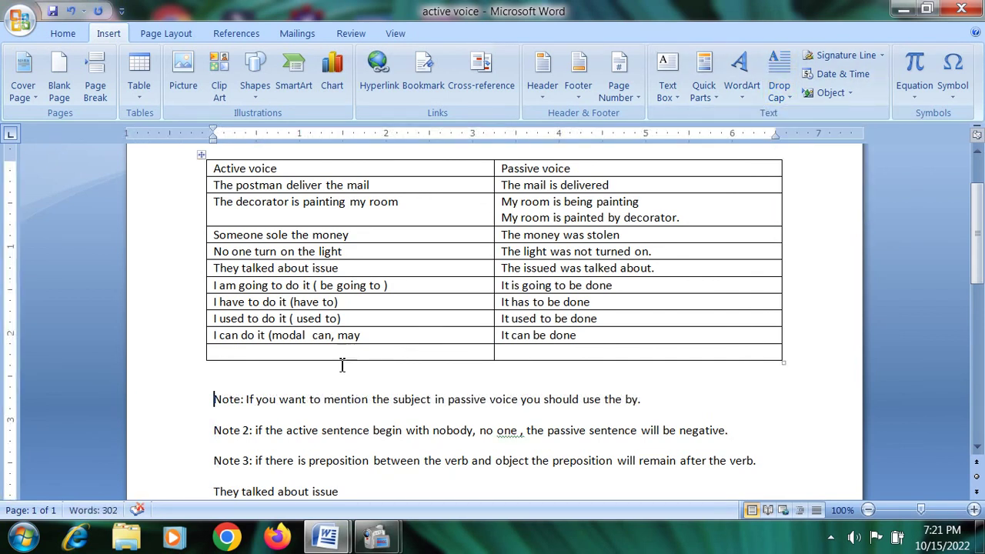